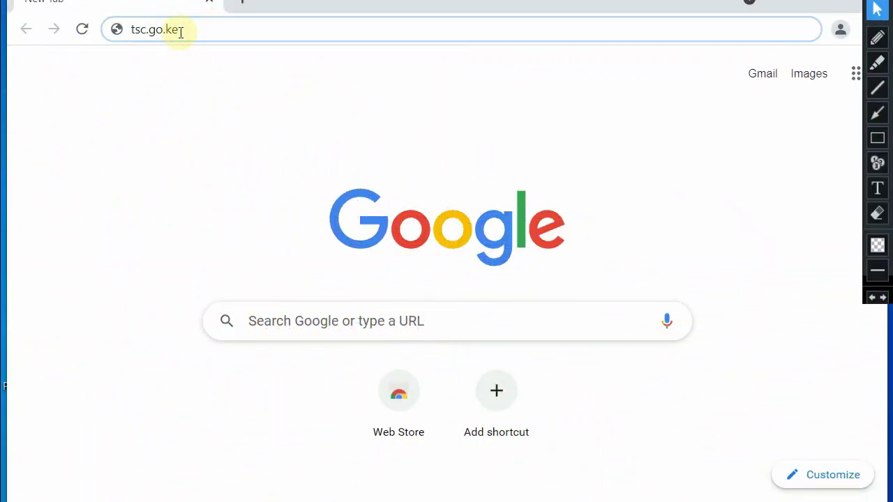
Open tsc.go.ke and dismiss the Updates pop-up after outlining its close control with a red rectangle
key("Return")
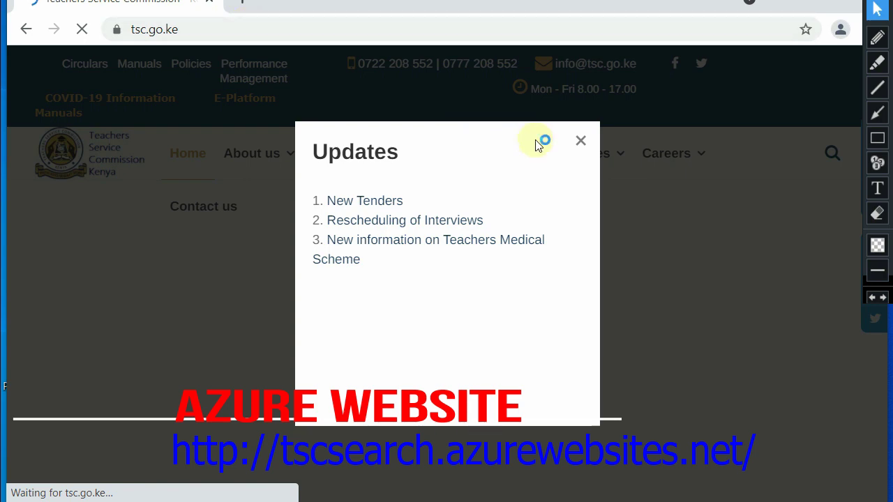
left_click(877, 138)
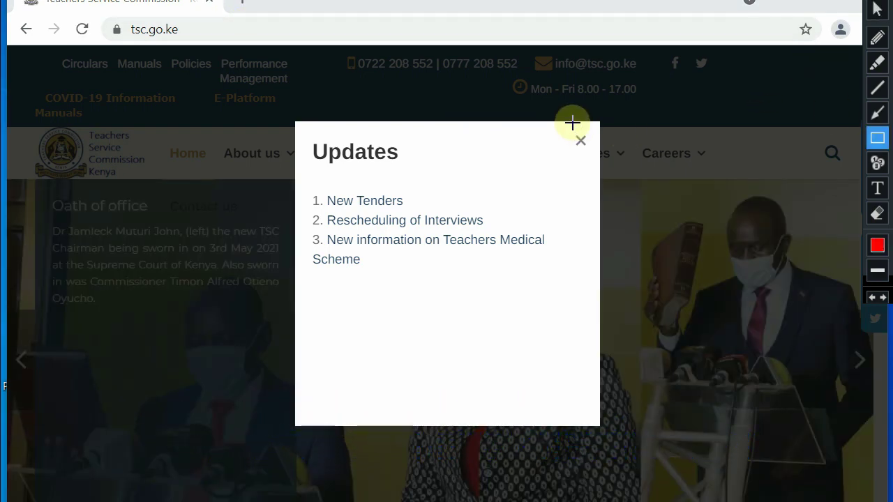
mouse_move(563, 123)
left_mouse_down()
mouse_move(572, 146)
mouse_move(605, 164)
left_mouse_up()
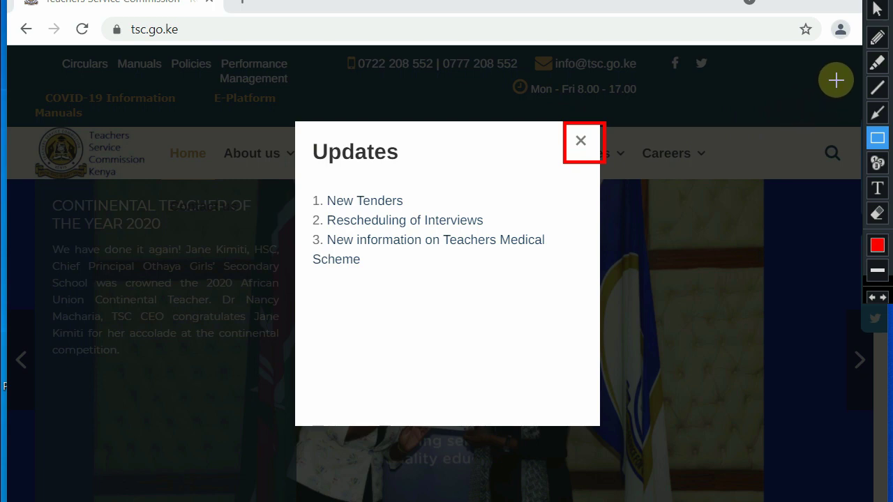
left_click(877, 9)
mouse_move(572, 149)
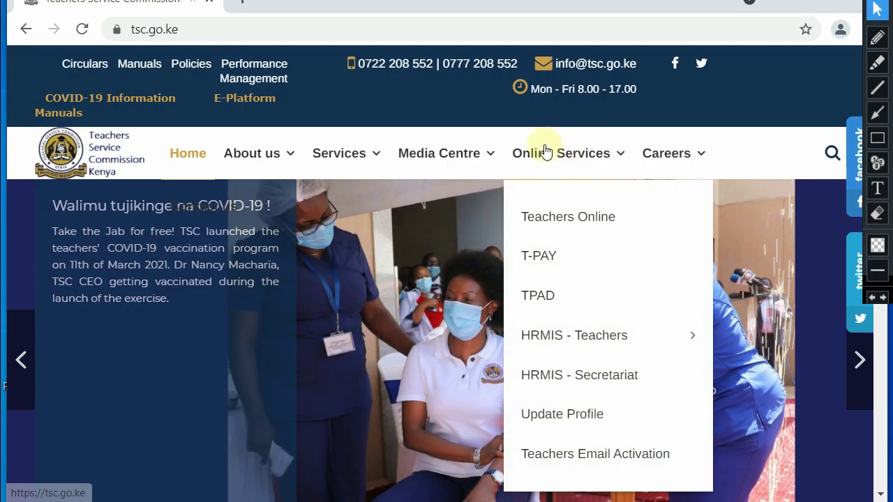
Mark Online Services in the site navigation with a red rectangle and clear the annotation
left_click(878, 139)
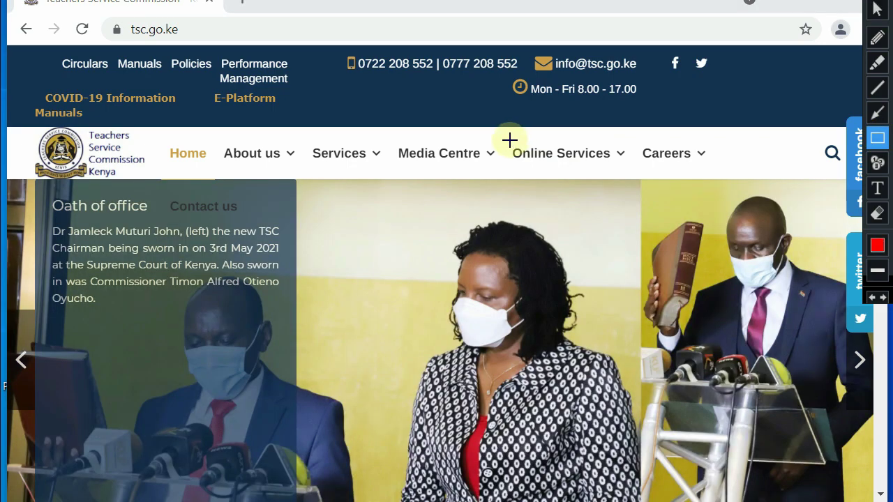
mouse_move(508, 140)
left_mouse_down()
mouse_move(516, 161)
mouse_move(629, 168)
left_mouse_up()
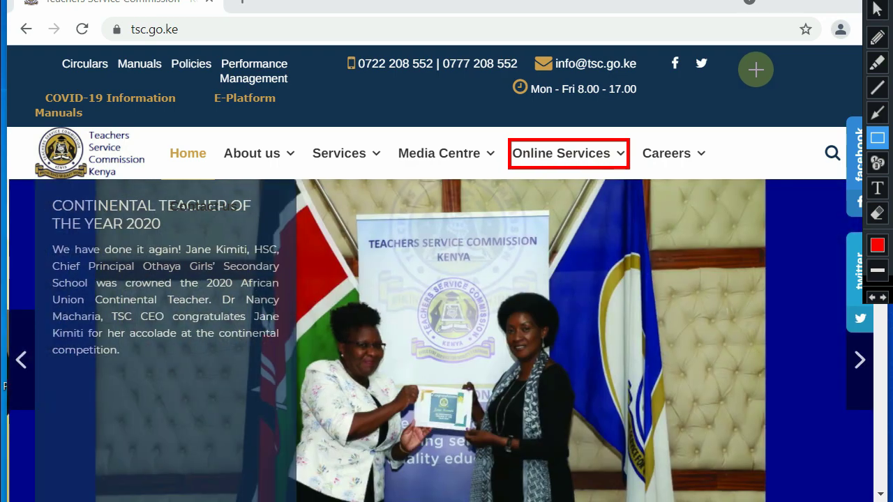
key("ctrl+z")
left_click(878, 8)
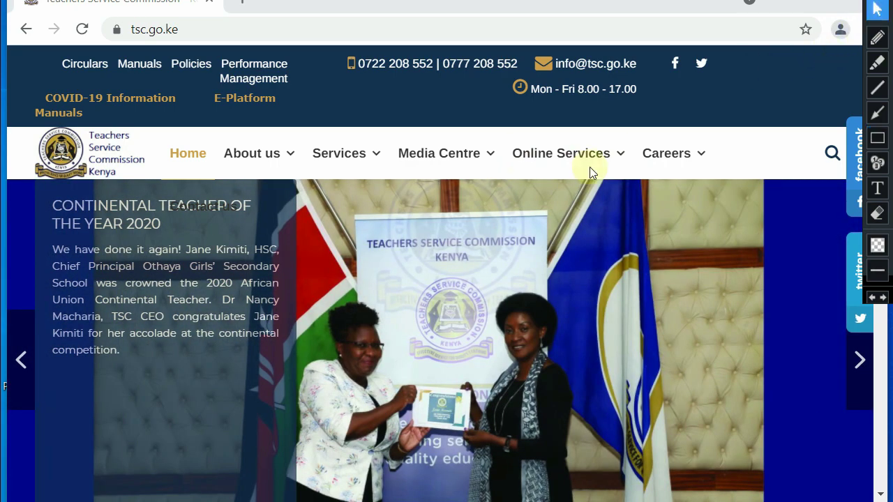
Open the Teachers Email Activation page from the site's online services
mouse_move(593, 155)
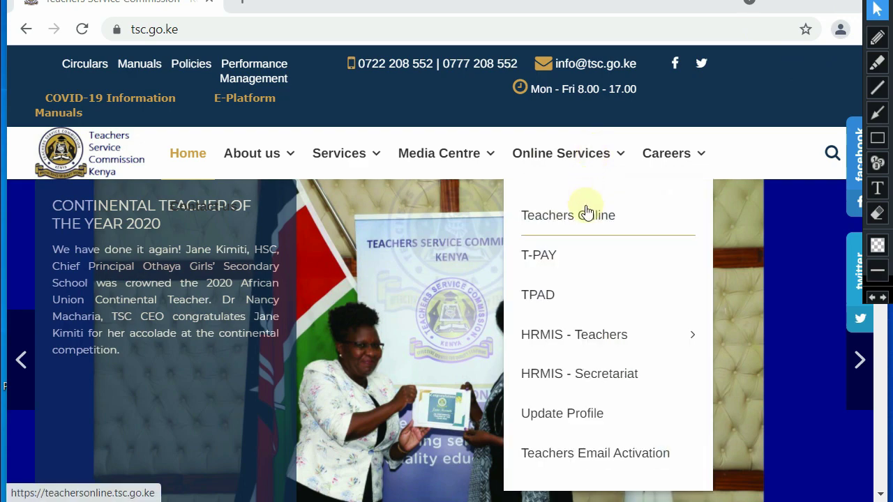
mouse_move(578, 328)
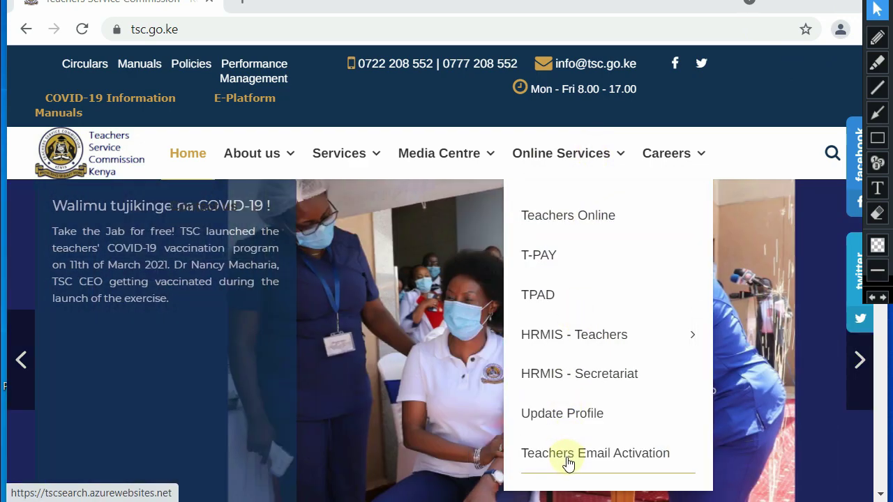
left_click(569, 462)
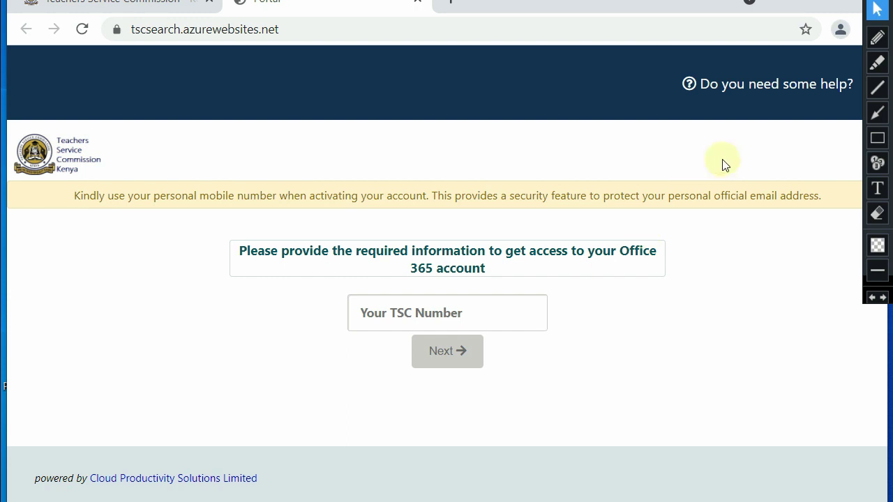
Mark the TSC Number field with a red rectangle and clear the annotation
left_click(877, 138)
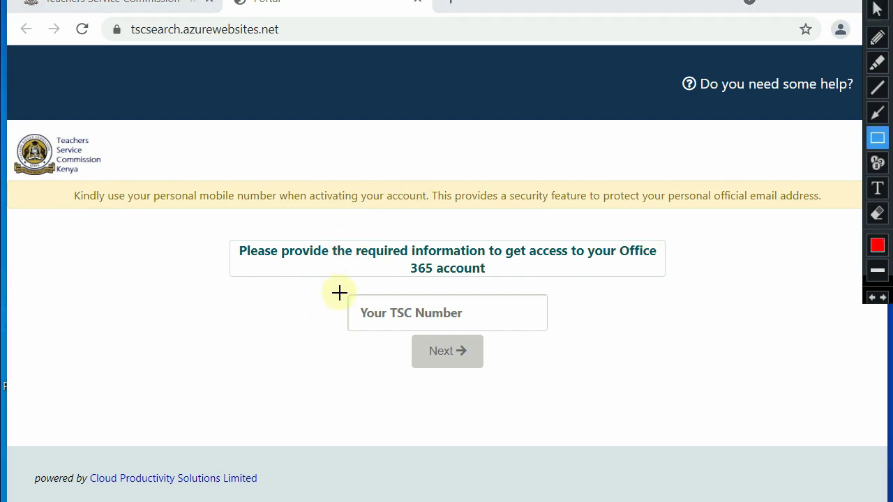
mouse_move(341, 289)
left_mouse_down()
mouse_move(342, 328)
mouse_move(524, 328)
mouse_move(551, 341)
left_mouse_up()
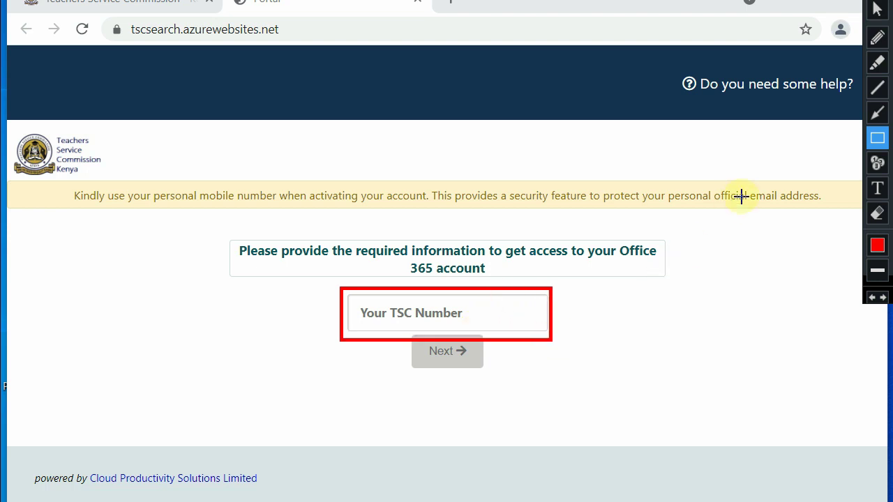
key("ctrl+z")
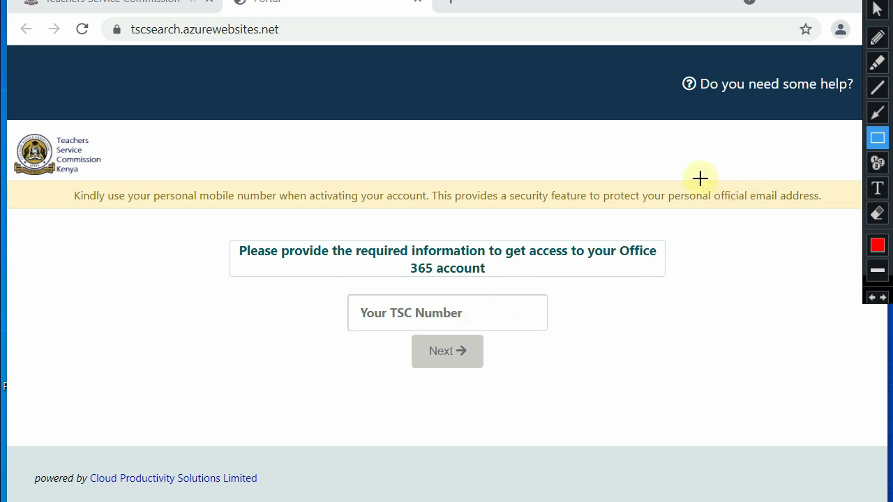
left_click(878, 9)
Enter the teacher's TSC number and continue to the ID number request
left_click(407, 313)
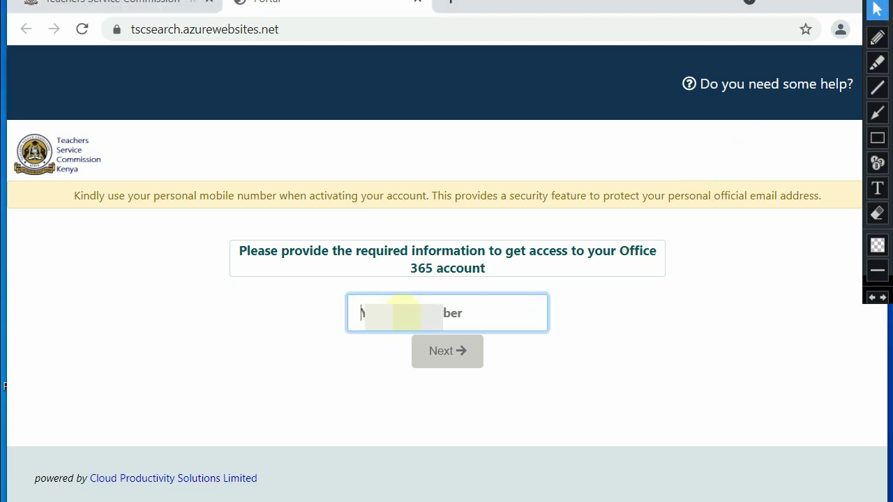
type("5")
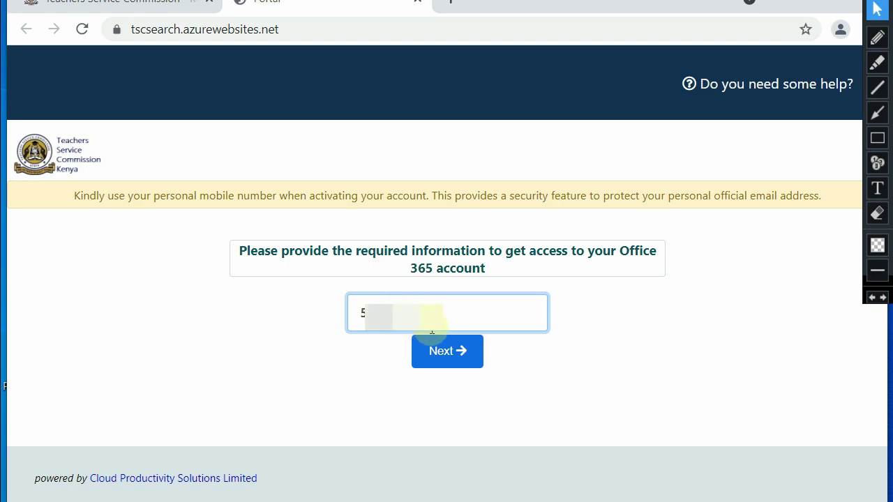
left_click(465, 358)
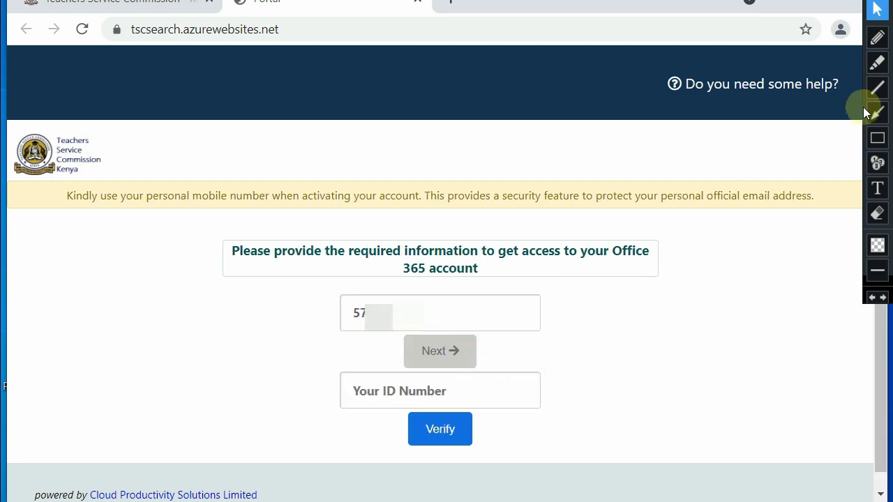
Mark the ID Number field with a red rectangle and clear the annotation
left_click(877, 138)
mouse_move(336, 372)
left_mouse_down()
mouse_move(340, 412)
mouse_move(551, 414)
left_mouse_up()
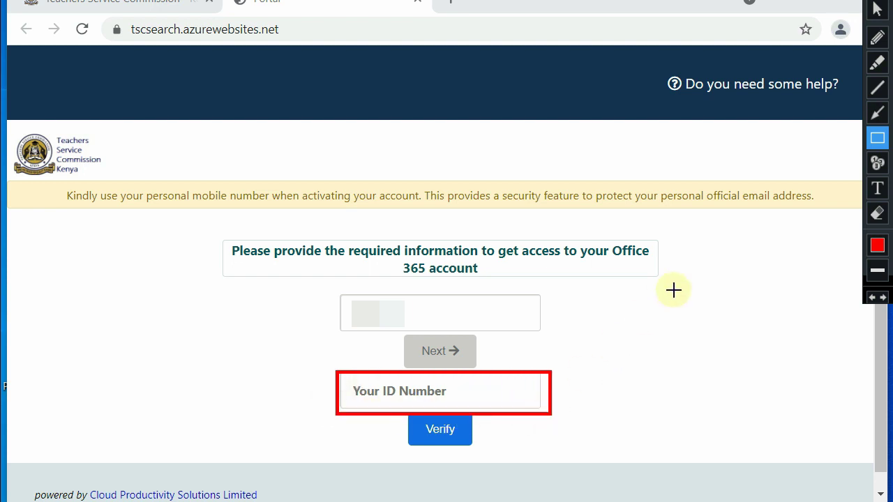
key("ctrl+z")
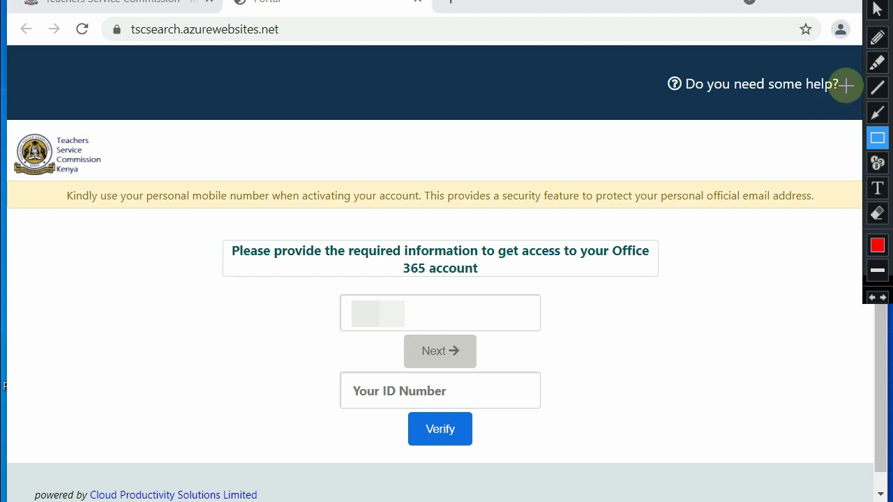
left_click(877, 9)
Enter the teacher's ID number and submit it for verification after temporarily outlining Verify in red
left_click(376, 404)
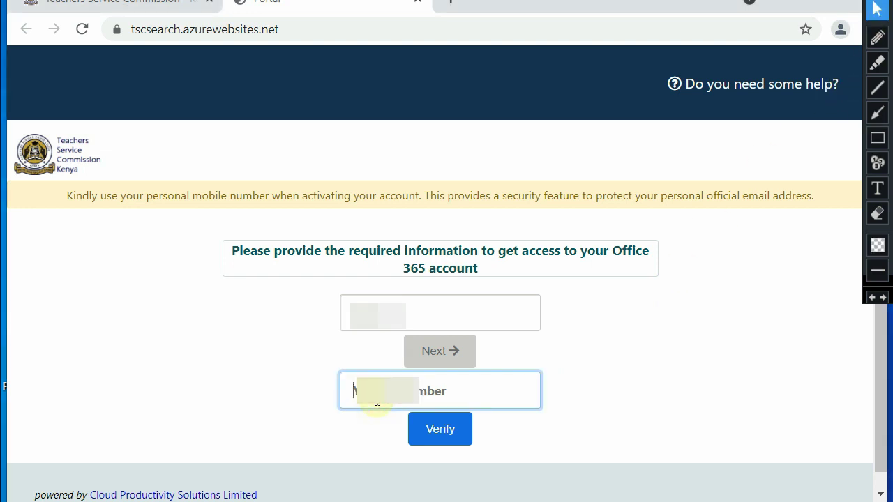
type("2")
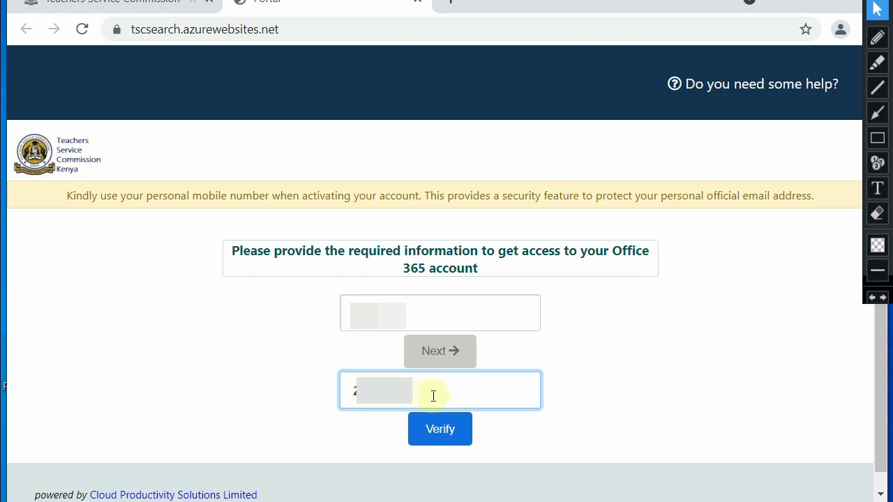
left_click(877, 137)
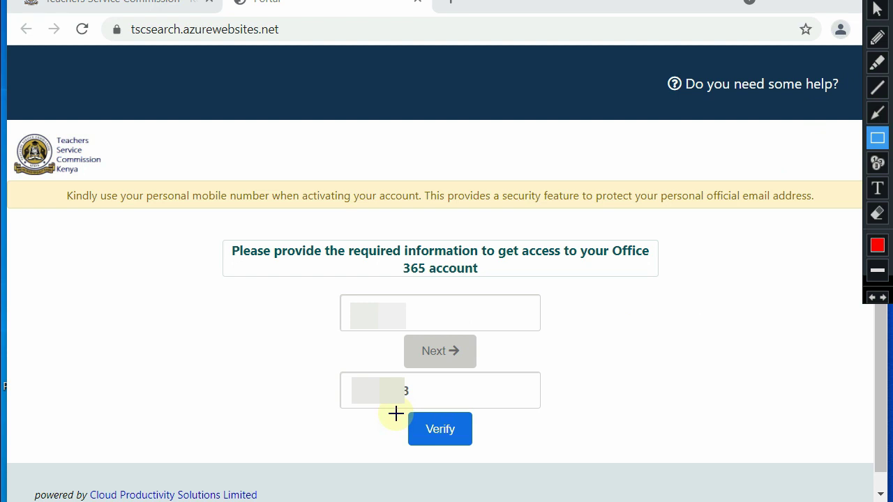
mouse_move(395, 411)
left_mouse_down()
mouse_move(409, 442)
mouse_move(505, 450)
left_mouse_up()
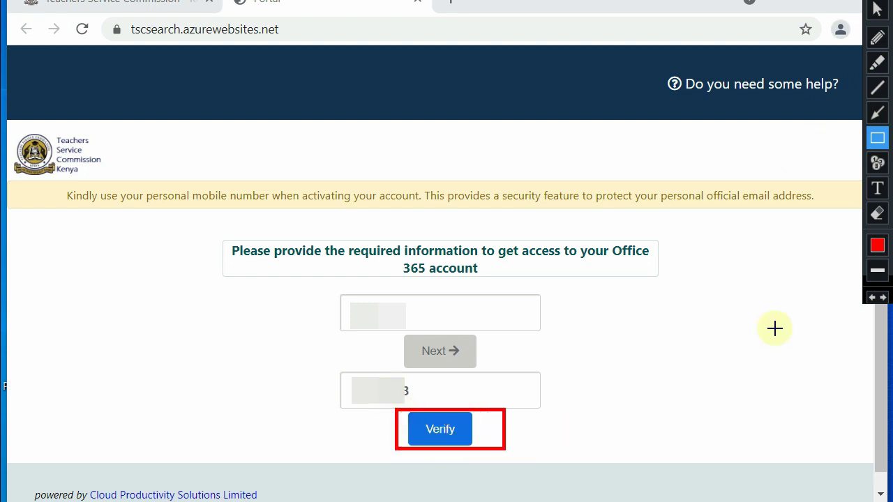
key("ctrl+z")
left_click(878, 9)
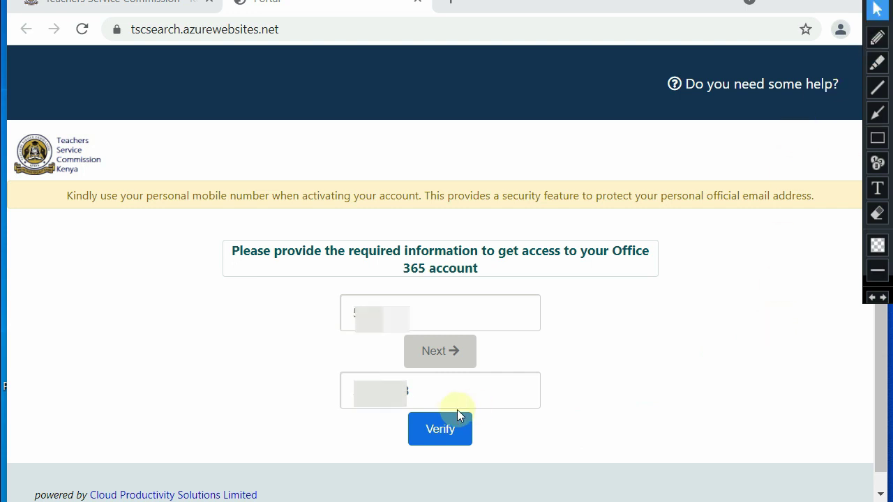
left_click(450, 429)
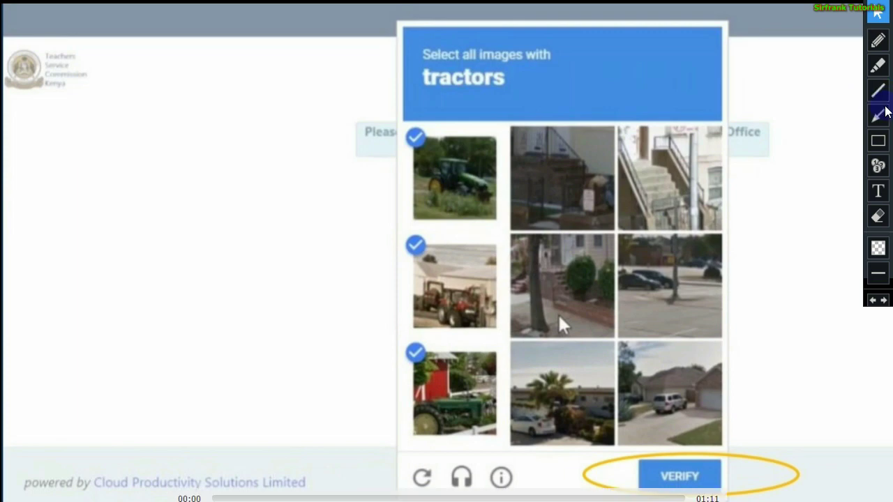
Submit the tractor image challenge after temporarily outlining its VERIFY control with a red rectangle
left_click(877, 141)
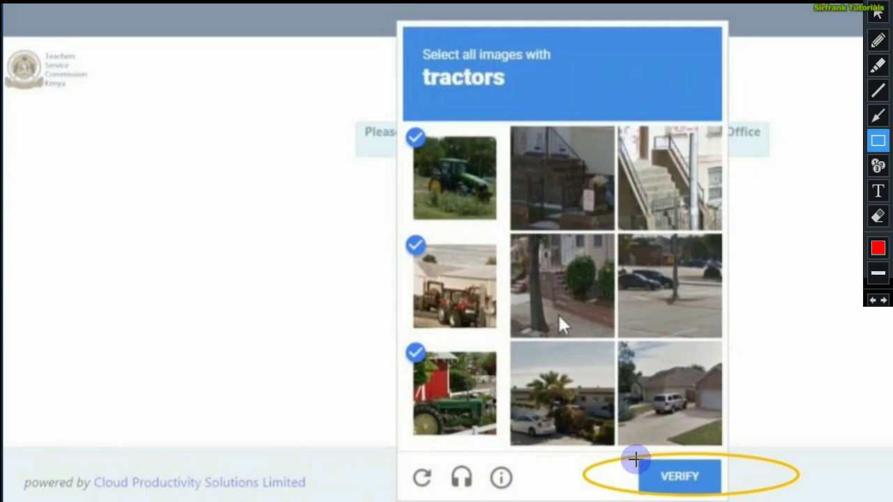
left_click_drag(635, 459, 725, 494)
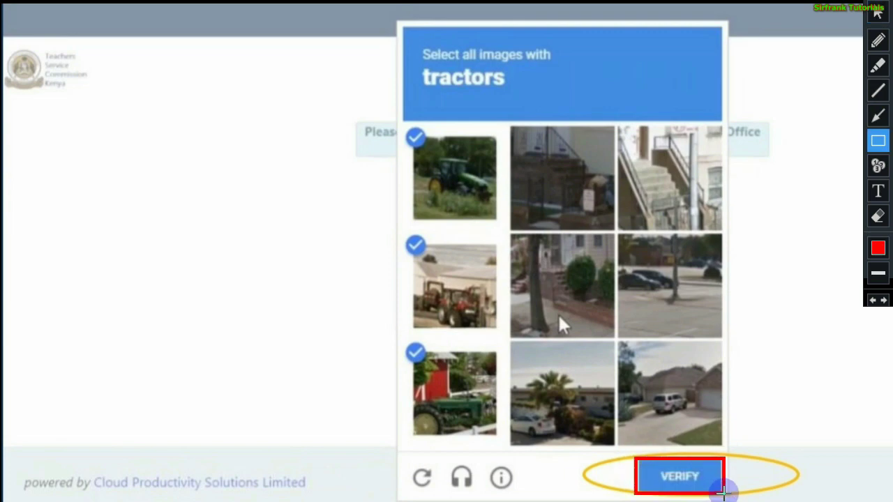
key("ctrl+z")
left_click(877, 12)
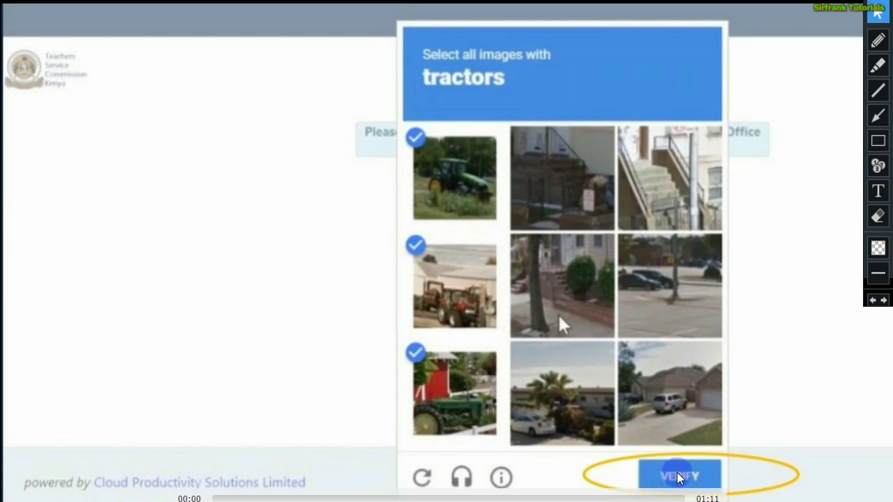
left_click(682, 477)
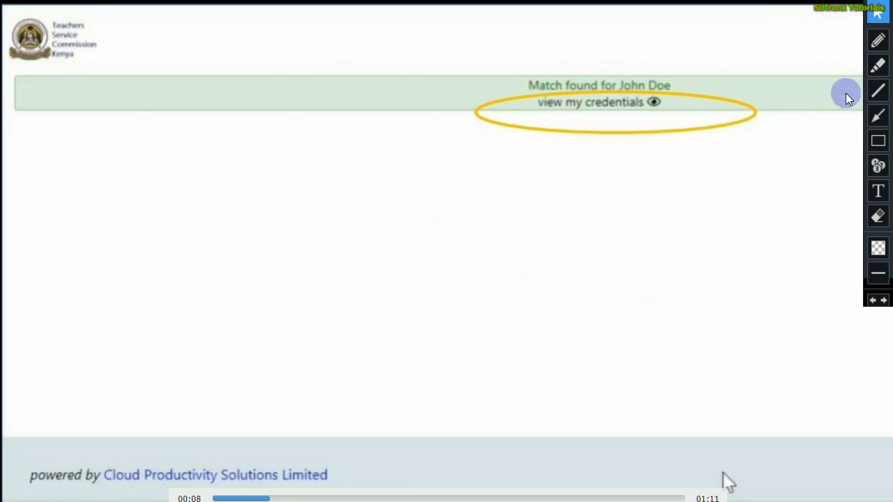
Mark the "view my credentials" link with a red rectangle, clear the annotation and leave drawing mode
left_click(878, 140)
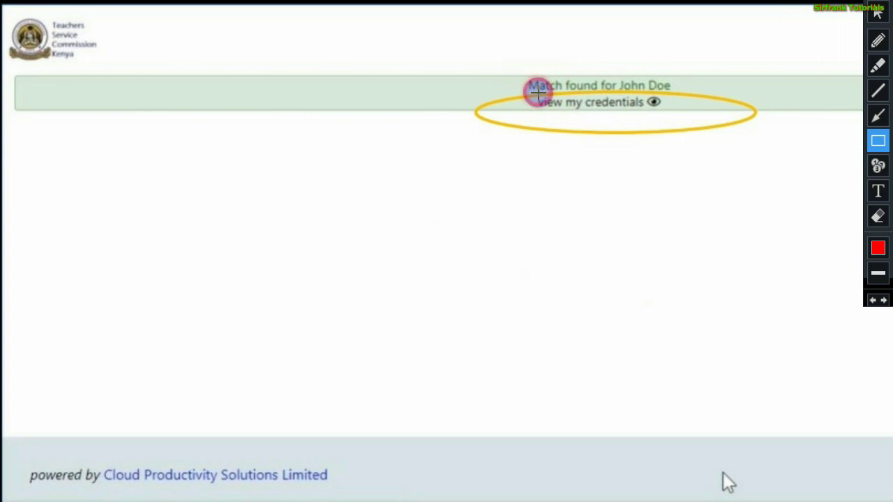
mouse_move(535, 92)
left_mouse_down()
mouse_move(656, 95)
mouse_move(664, 116)
left_mouse_up()
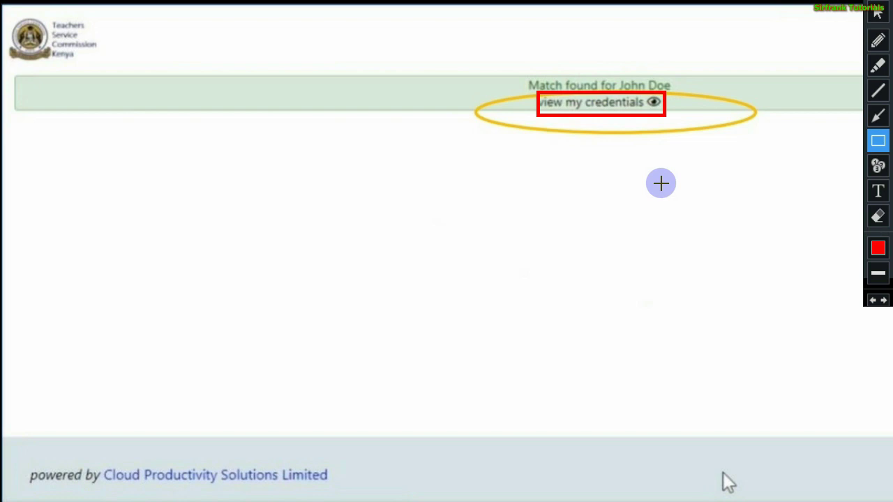
key("ctrl+z")
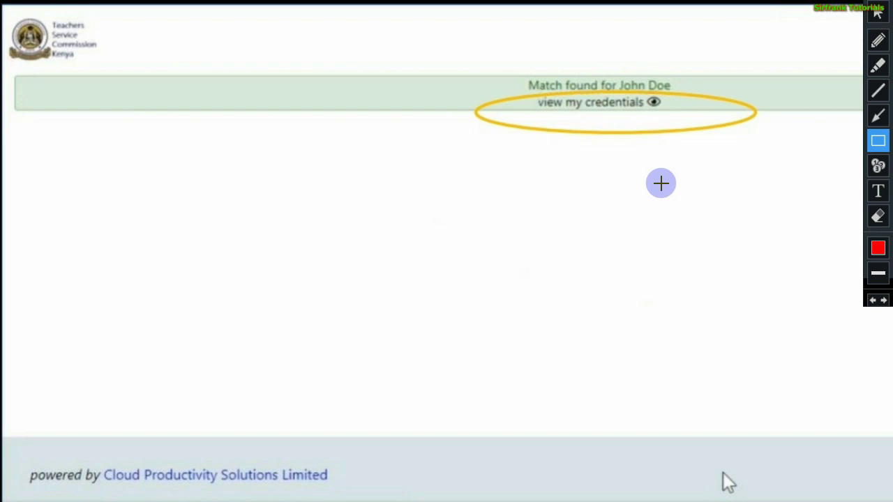
left_click(877, 12)
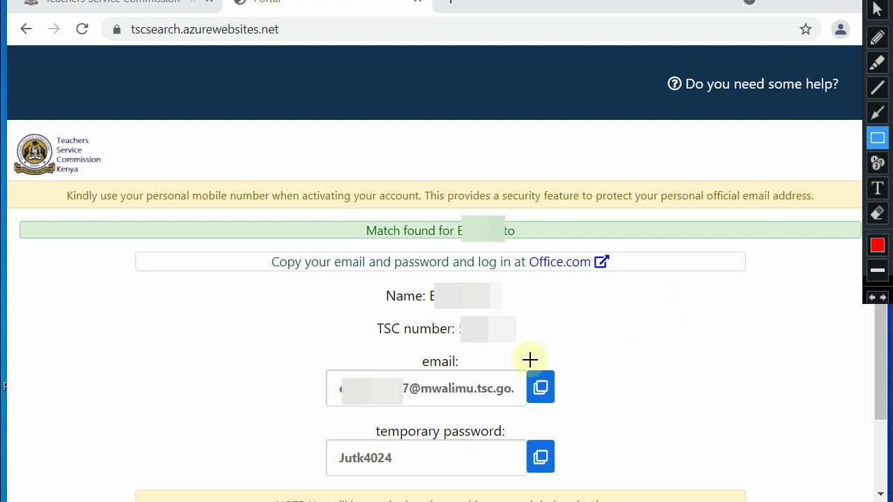
Mark the copy controls beside the email and temporary password with red rectangles and clear both annotations
mouse_move(524, 361)
left_mouse_down()
mouse_move(538, 409)
mouse_move(573, 413)
left_mouse_up()
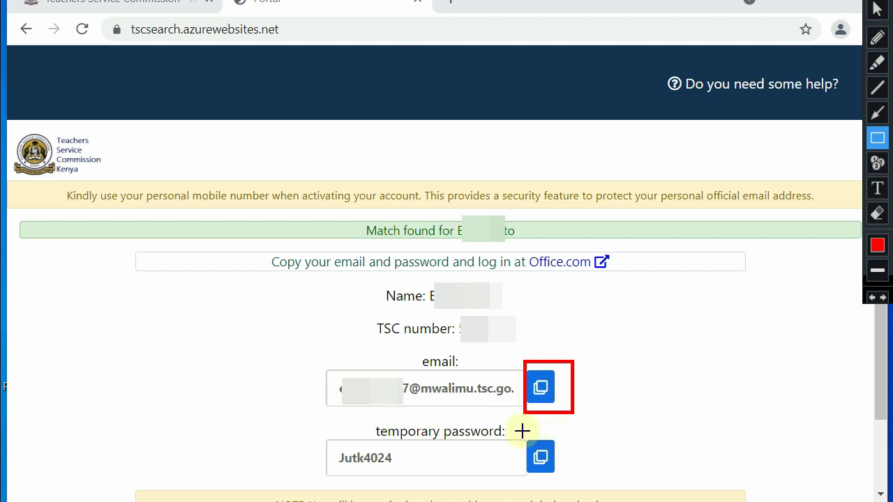
mouse_move(522, 428)
left_mouse_down()
mouse_move(506, 474)
mouse_move(569, 481)
left_mouse_up()
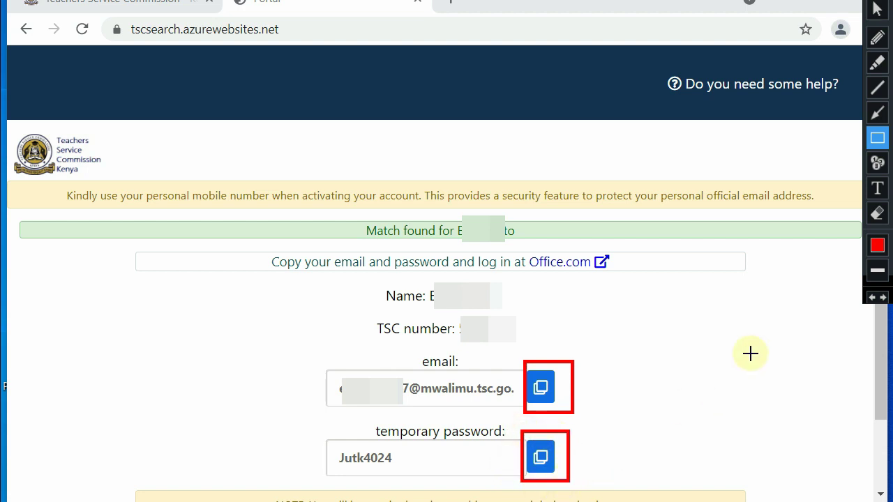
key("Delete")
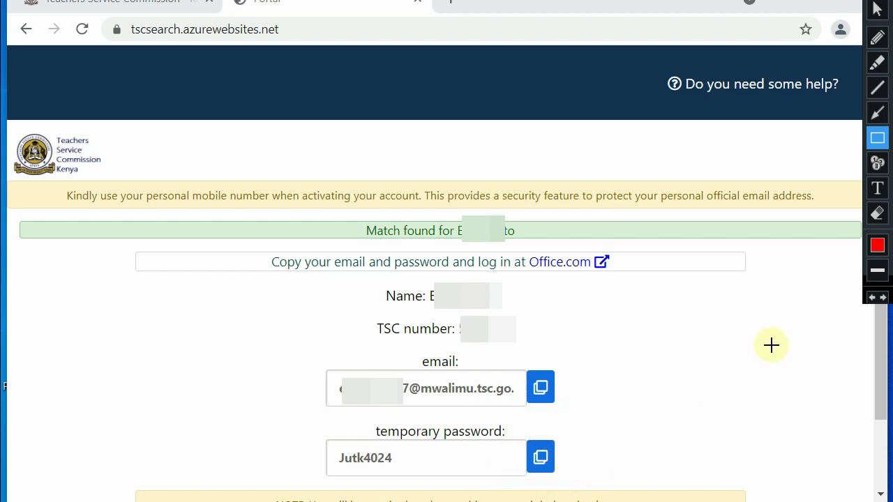
Leave drawing mode, copy the temporary password from the credentials page and dismiss the copy confirmation
left_click(877, 9)
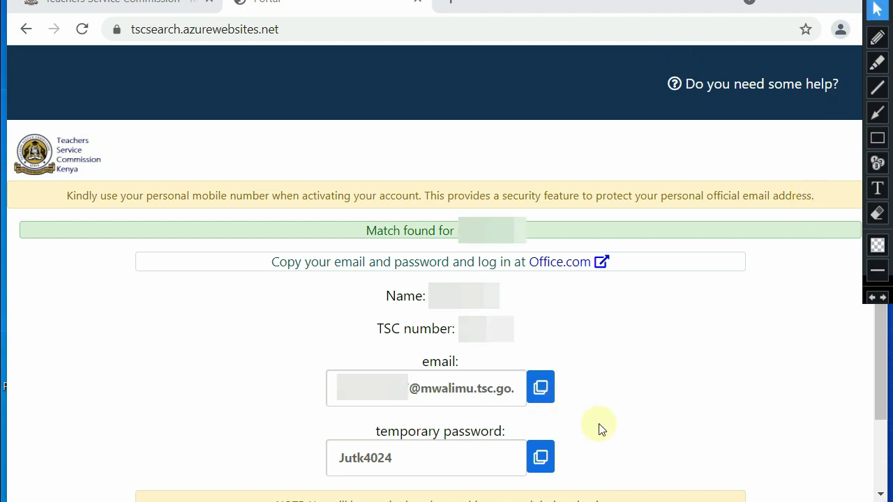
left_click(542, 459)
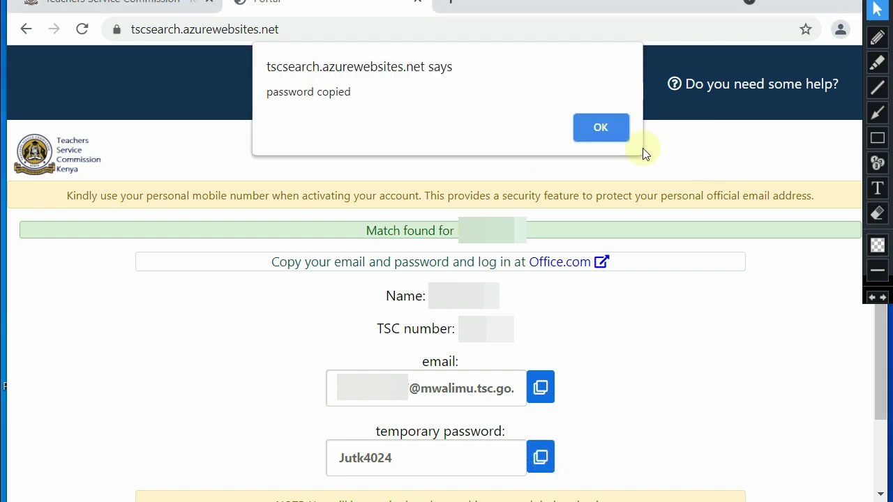
left_click(603, 130)
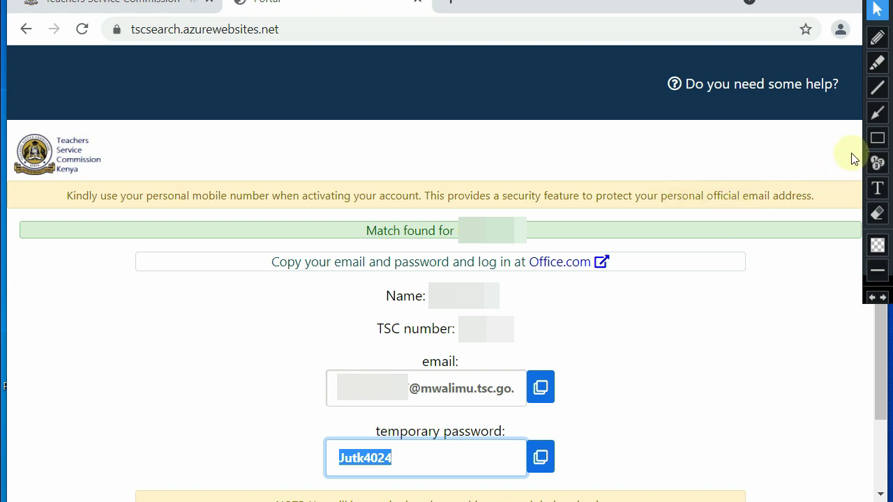
Mark the Office.com link with a red rectangle, leave drawing mode and open the linked Microsoft sign-in page
left_click(877, 138)
mouse_move(524, 249)
left_mouse_down()
mouse_move(527, 286)
mouse_move(628, 286)
left_mouse_up()
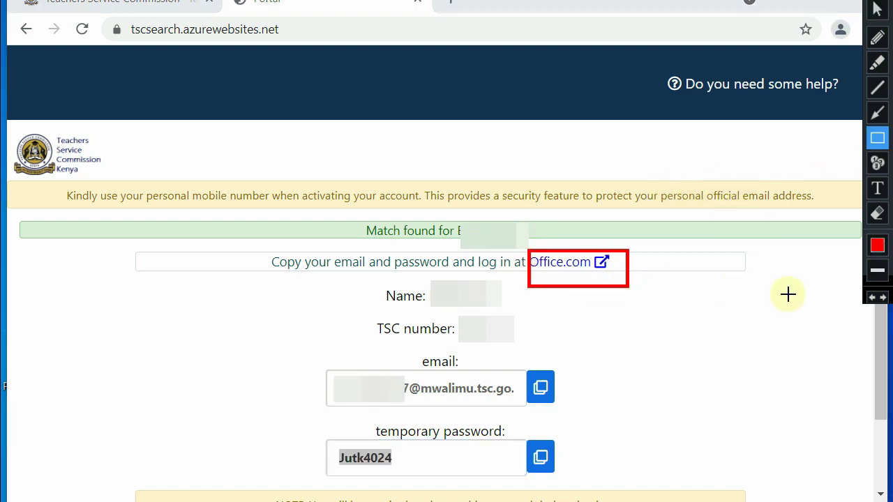
left_click(878, 8)
left_click(565, 264)
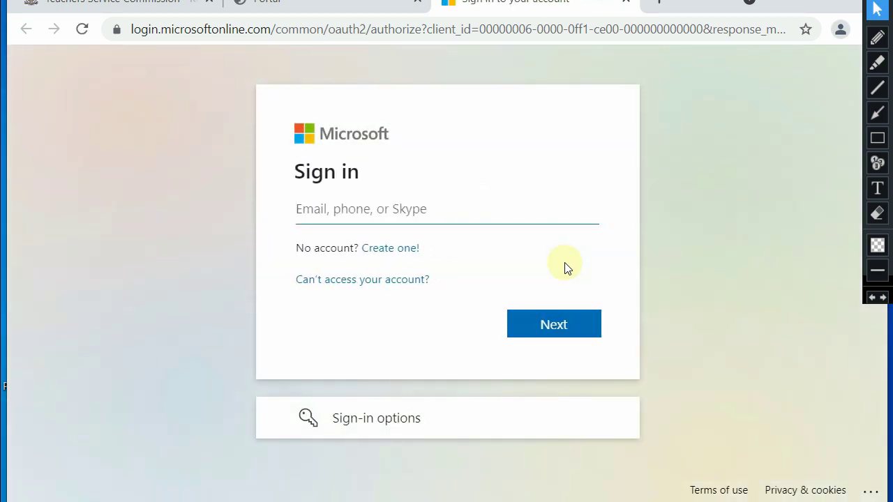
Mark the "Email, phone, or Skype" field with a red rectangle, clear the annotation and leave drawing mode
left_click(878, 138)
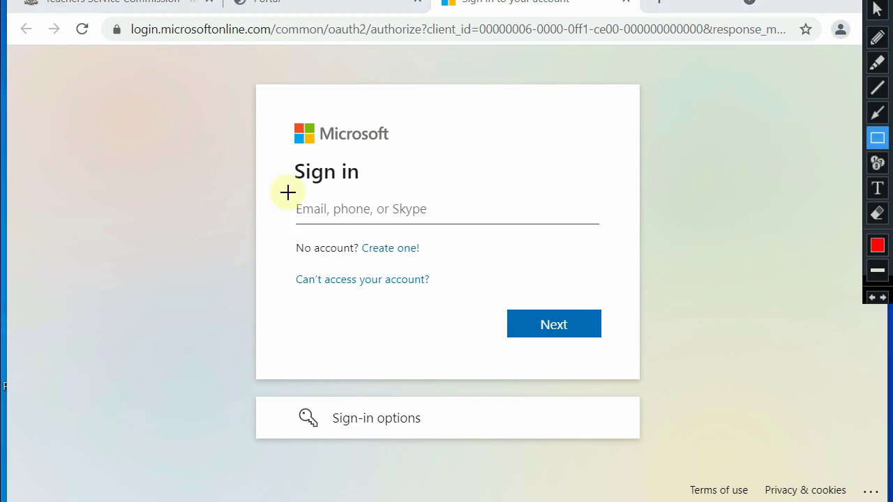
mouse_move(287, 193)
left_mouse_down()
mouse_move(289, 223)
mouse_move(469, 226)
left_mouse_up()
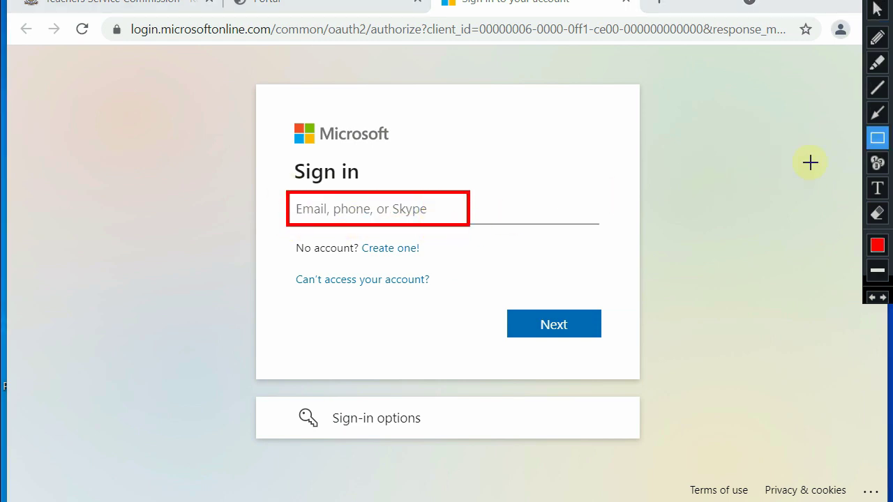
key("Escape")
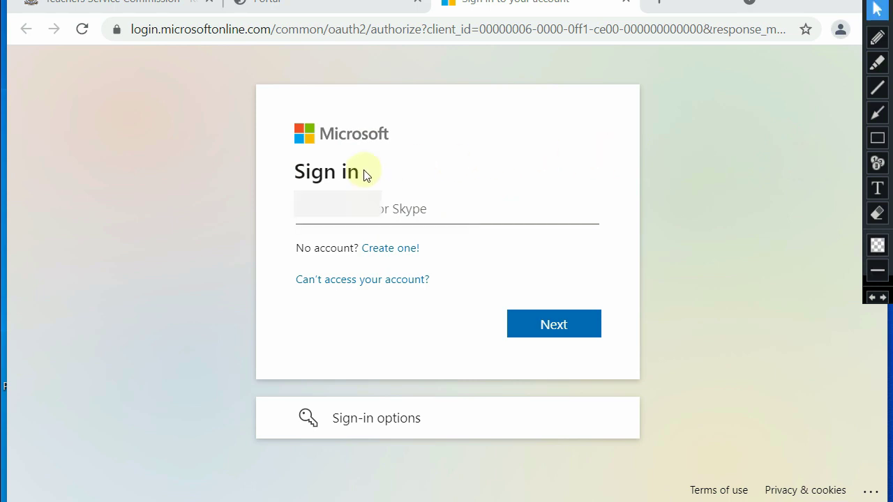
Enter the teacher's full TSC email address in the Microsoft sign-in field
left_click(307, 204)
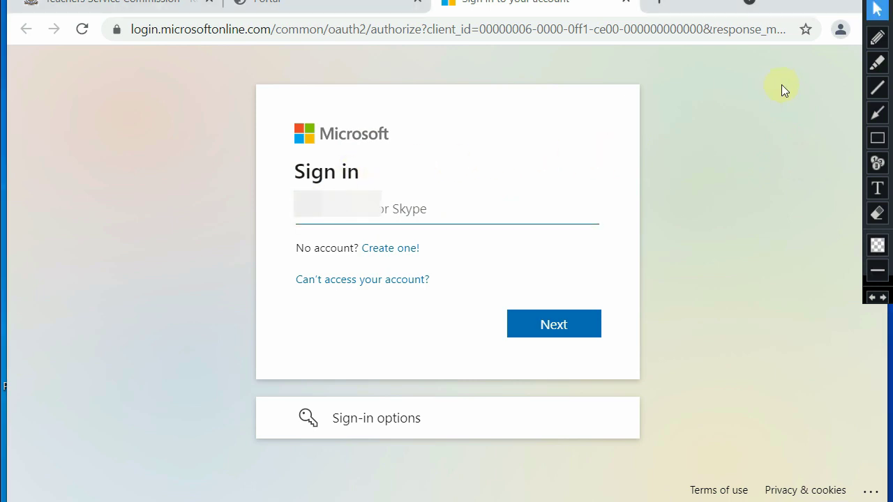
type("...")
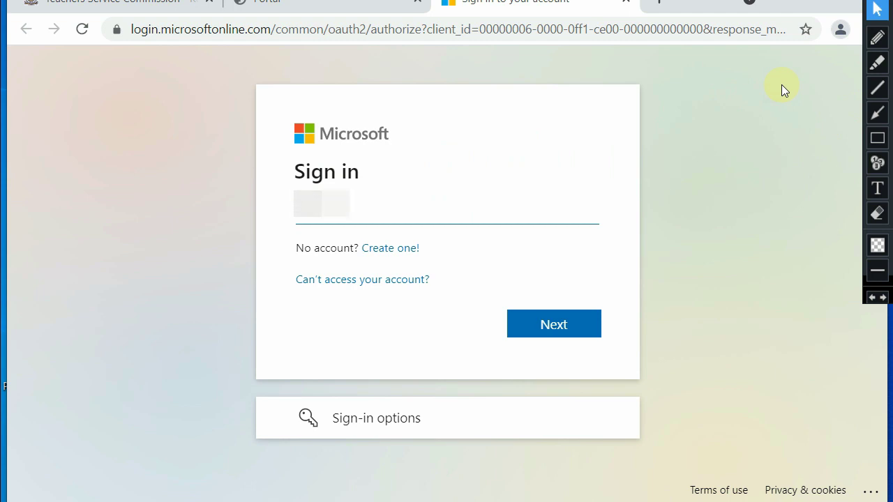
type("...")
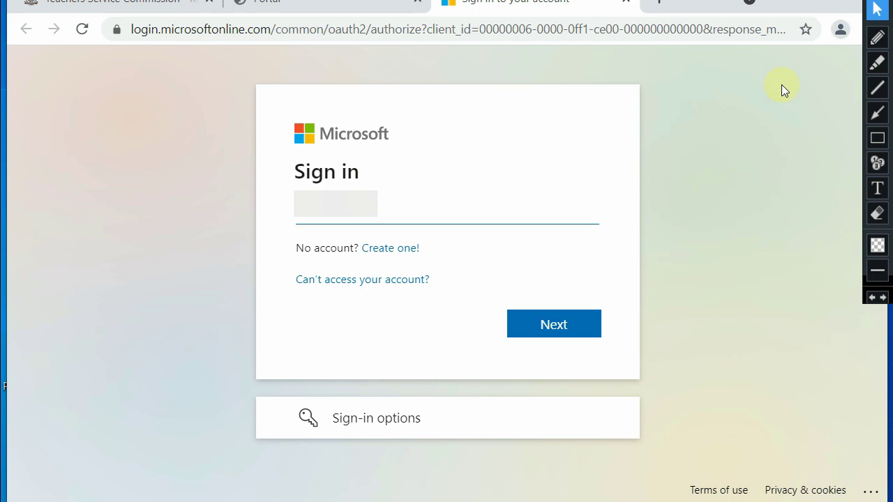
type("nw")
type("alim")
type("u.")
type("tsc")
type(".go")
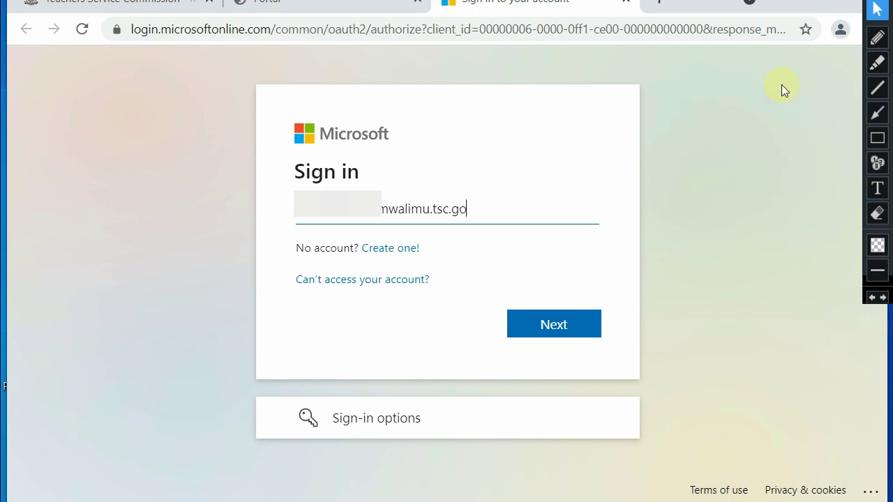
type(".ke")
Submit the sign-in email after temporarily outlining Next with a red rectangle
left_click(878, 137)
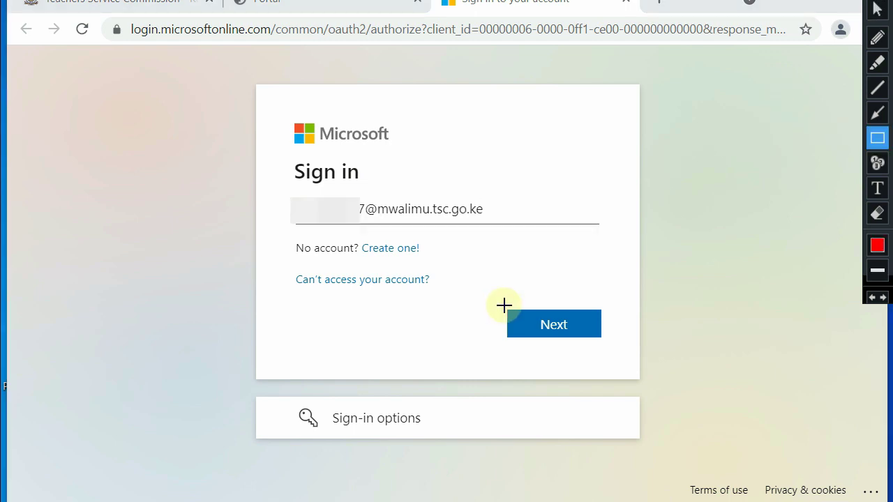
left_click_drag(503, 304, 615, 351)
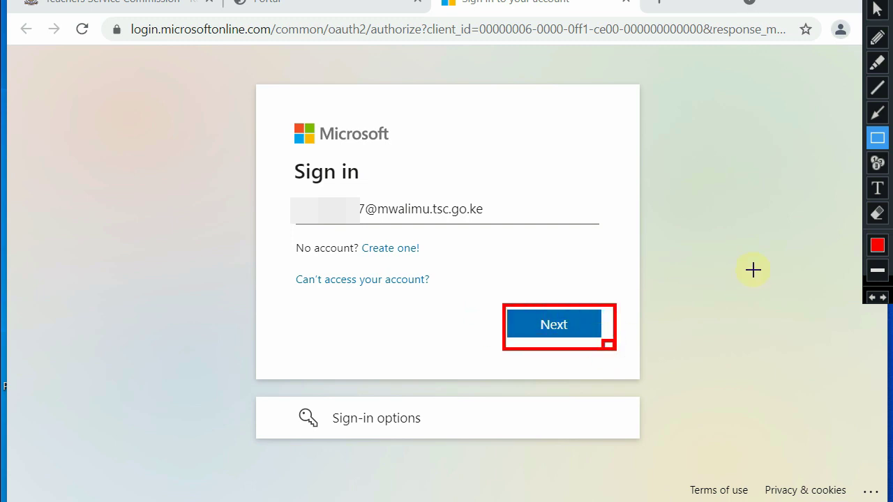
key("Escape")
key("Escape")
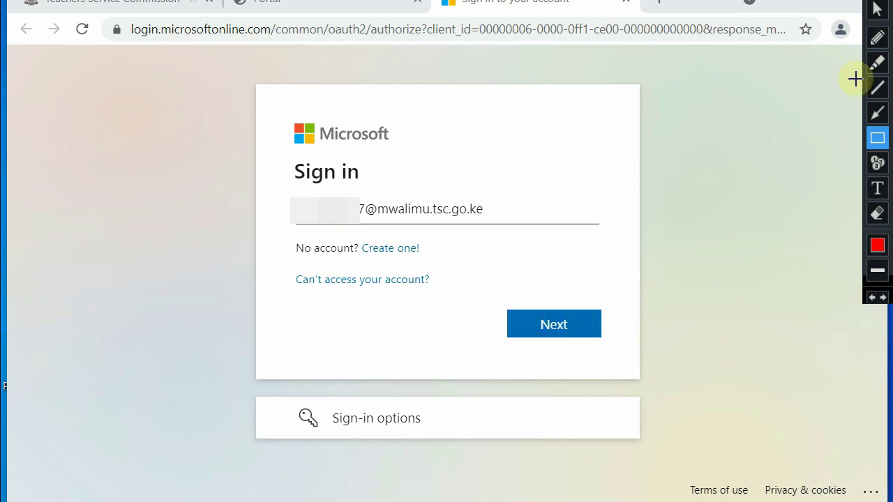
left_click(547, 323)
left_click(547, 323)
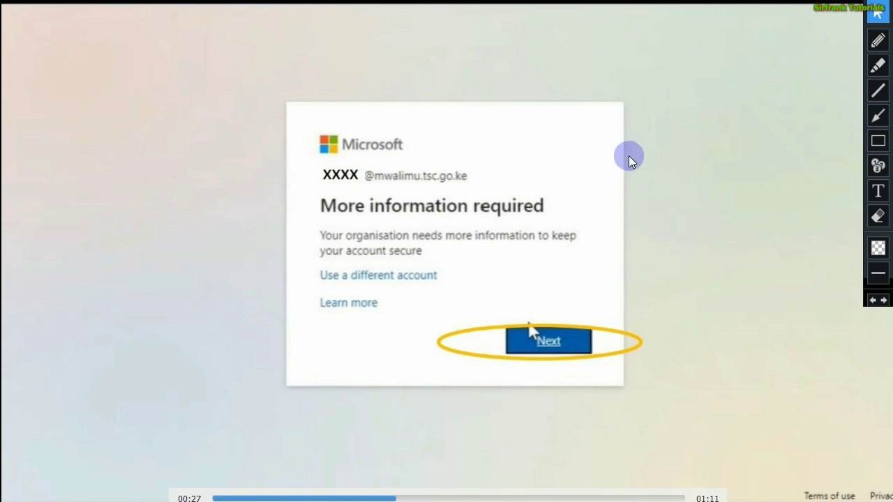
Continue past the "More information required" notice after temporarily outlining Next in red
left_click(877, 141)
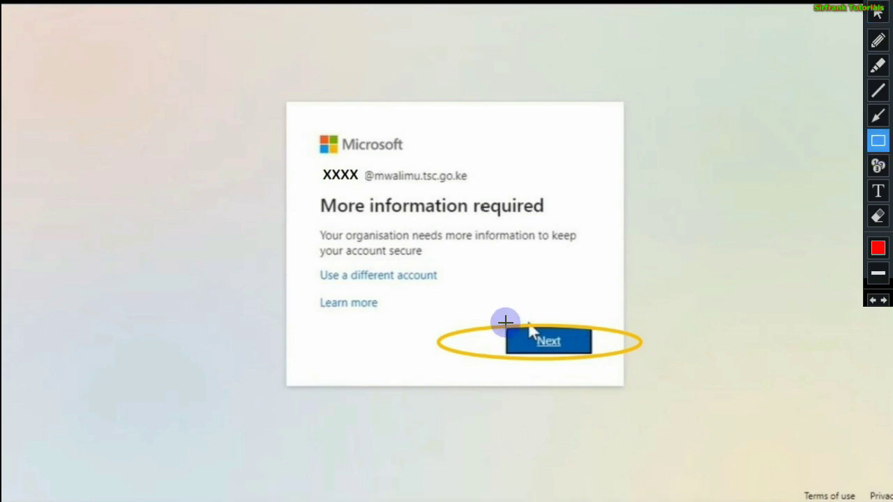
mouse_move(506, 322)
left_mouse_down()
mouse_move(568, 321)
mouse_move(596, 342)
mouse_move(595, 360)
left_mouse_up()
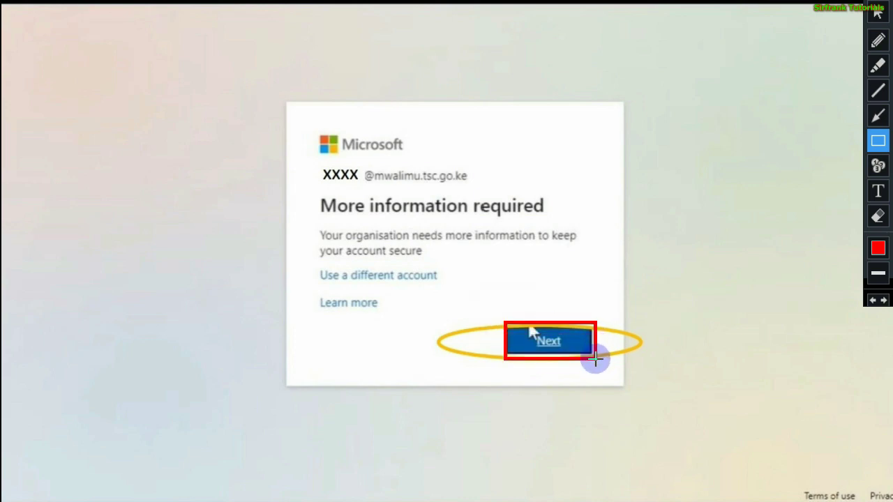
key("ctrl+z")
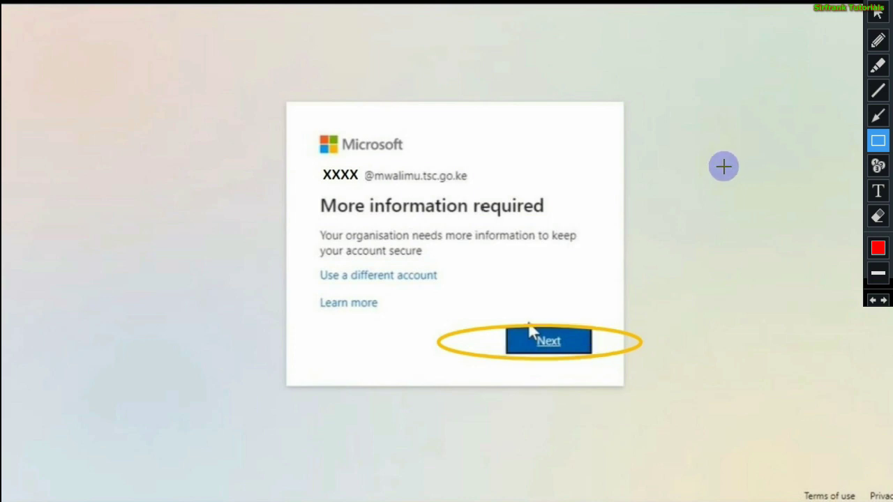
left_click(877, 13)
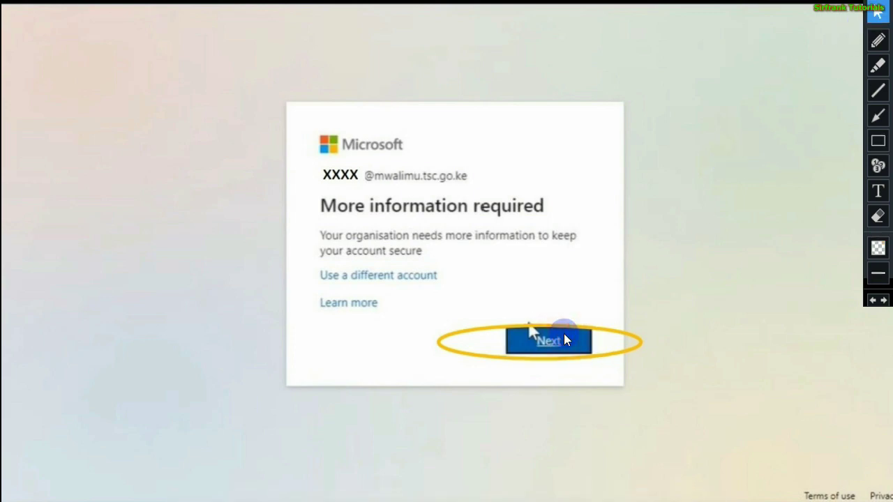
left_click(562, 336)
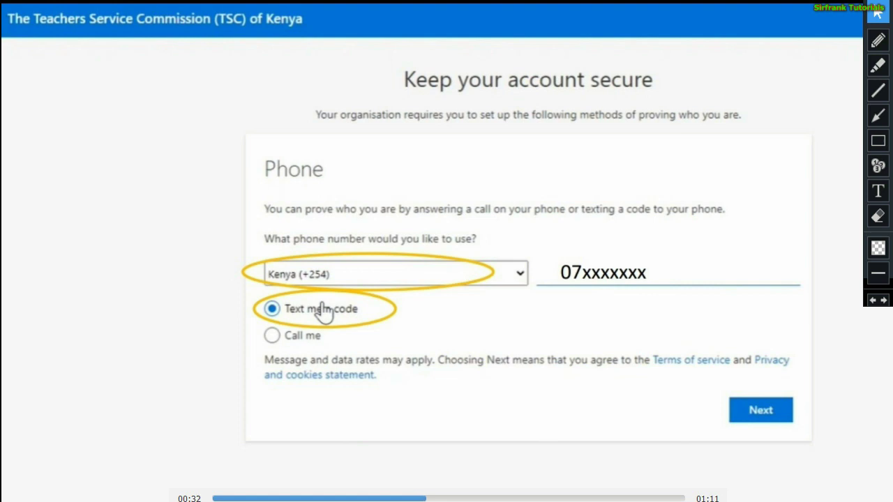
Mark the country list's arrow and the "Kenya (+254)" selection with red rectangles in turn, clearing each annotation
left_click(878, 141)
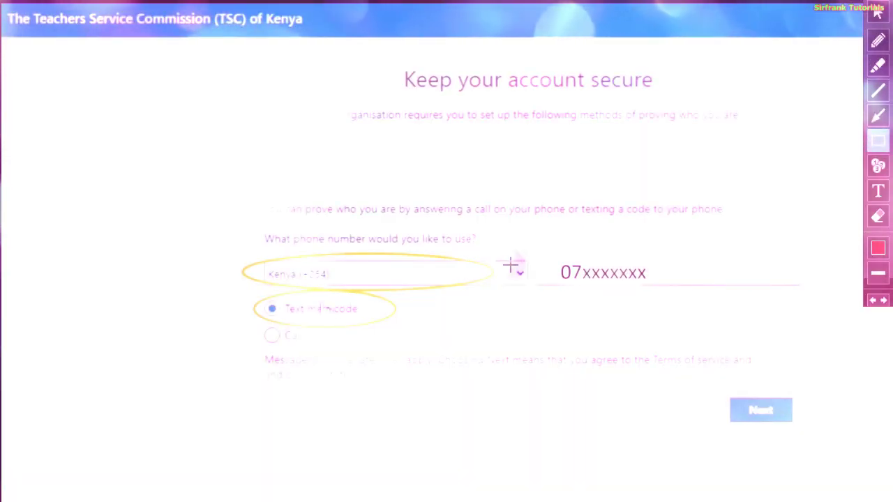
left_click_drag(509, 263, 528, 283)
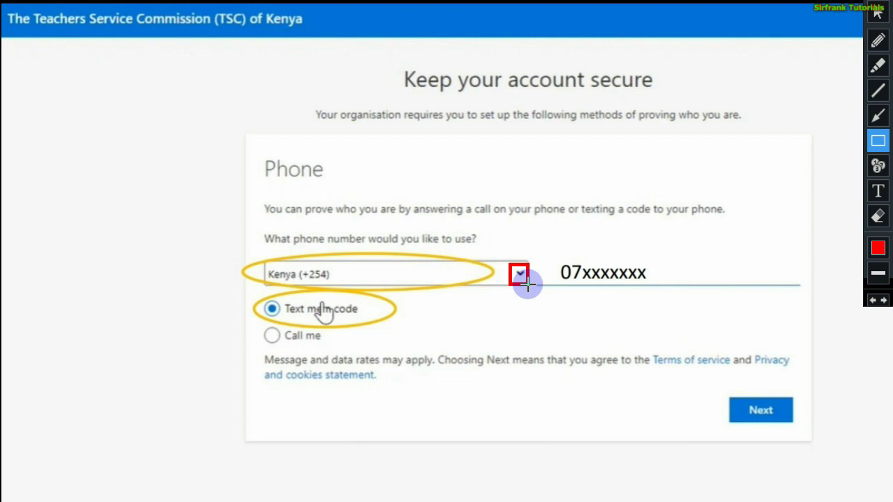
key("ctrl+z")
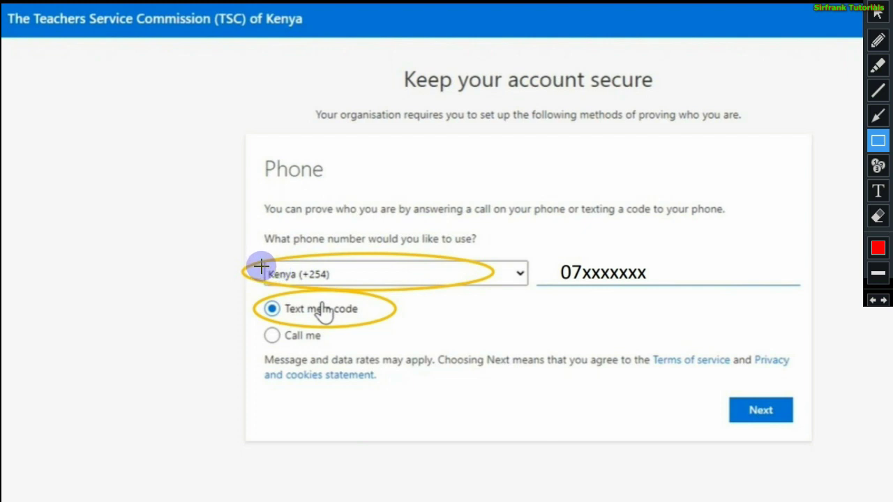
mouse_move(261, 265)
left_mouse_down()
mouse_move(332, 269)
mouse_move(334, 286)
left_mouse_up()
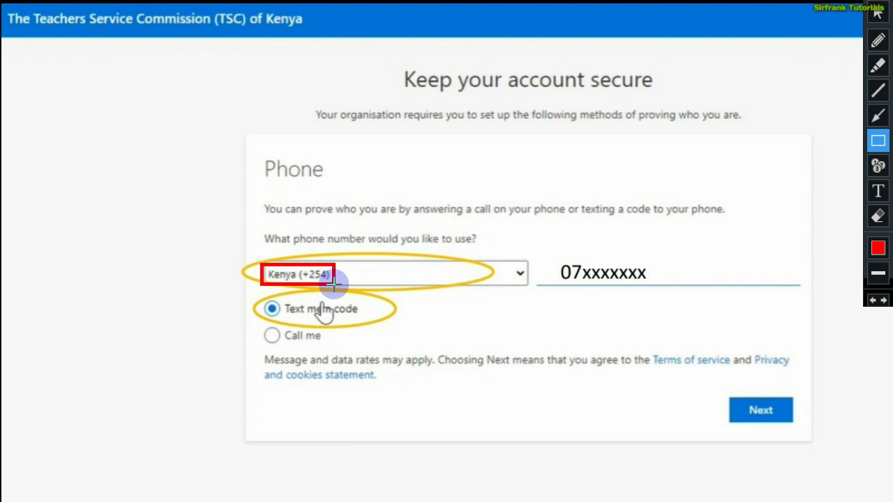
key("ctrl+z")
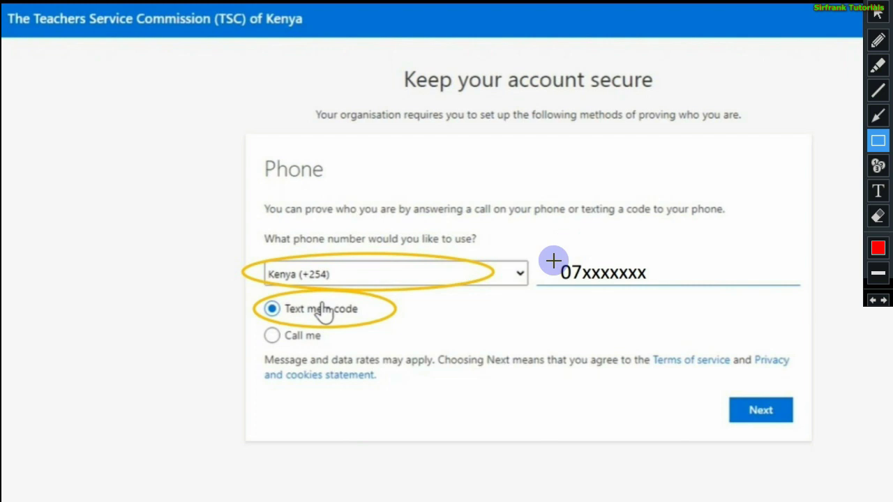
Mark the phone number field and the "Text me a code" option with red rectangles in turn, clearing each annotation
mouse_move(553, 259)
left_mouse_down()
mouse_move(580, 284)
mouse_move(666, 283)
left_mouse_up()
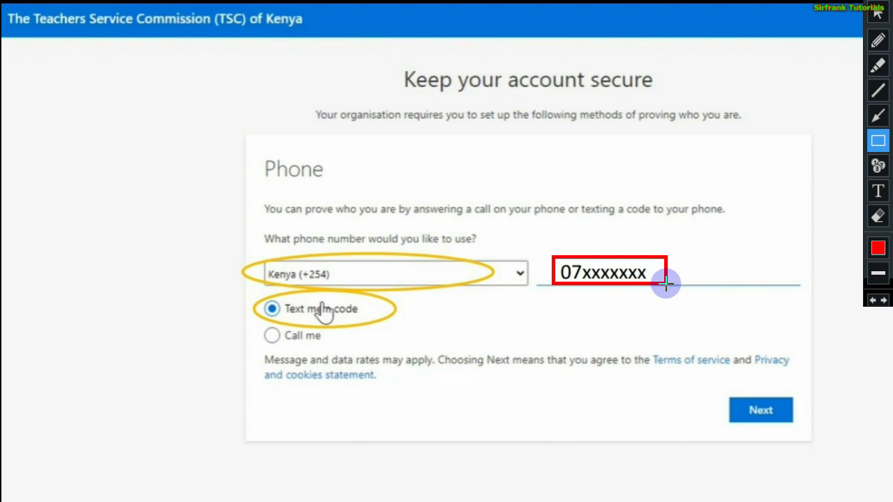
key("ctrl+z")
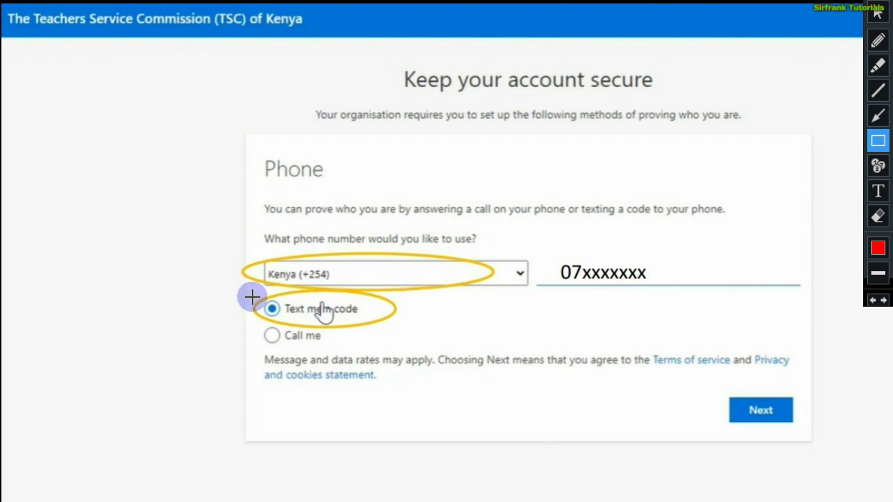
left_click_drag(252, 297, 300, 329)
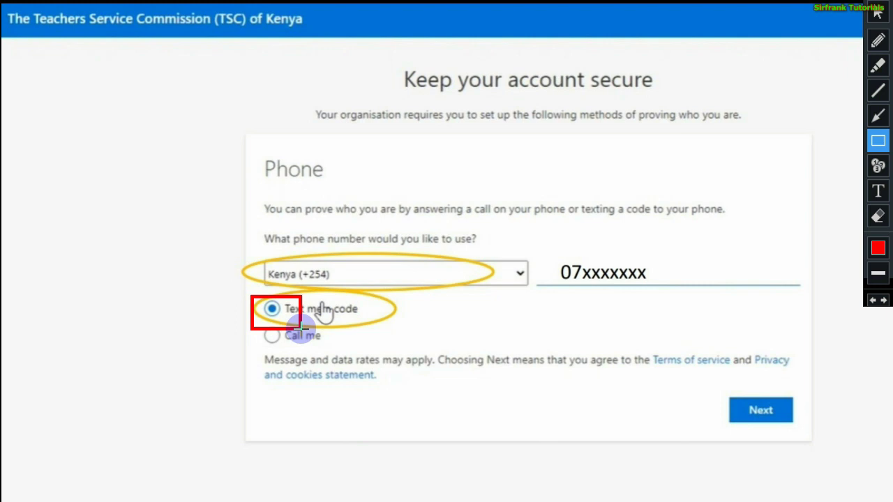
key("ctrl+z")
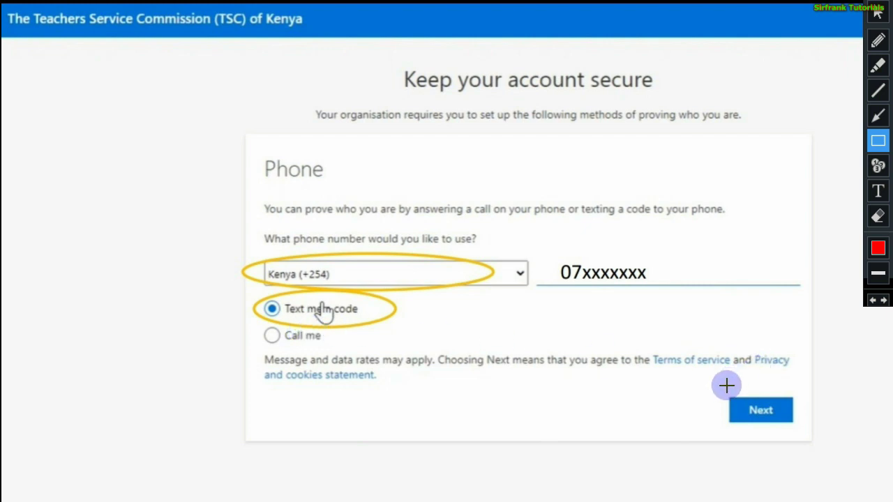
Submit the phone verification details after temporarily outlining Next with a red rectangle
mouse_move(724, 388)
left_mouse_down()
mouse_move(767, 422)
mouse_move(796, 430)
left_mouse_up()
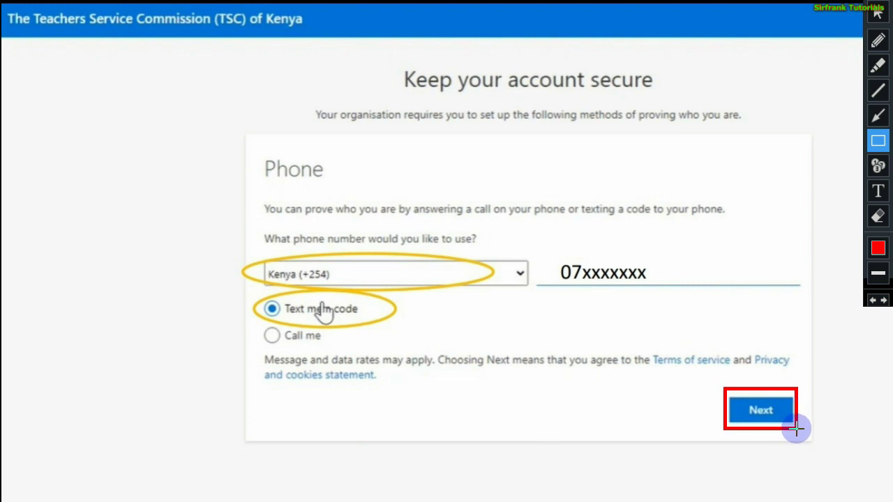
key("ctrl+z")
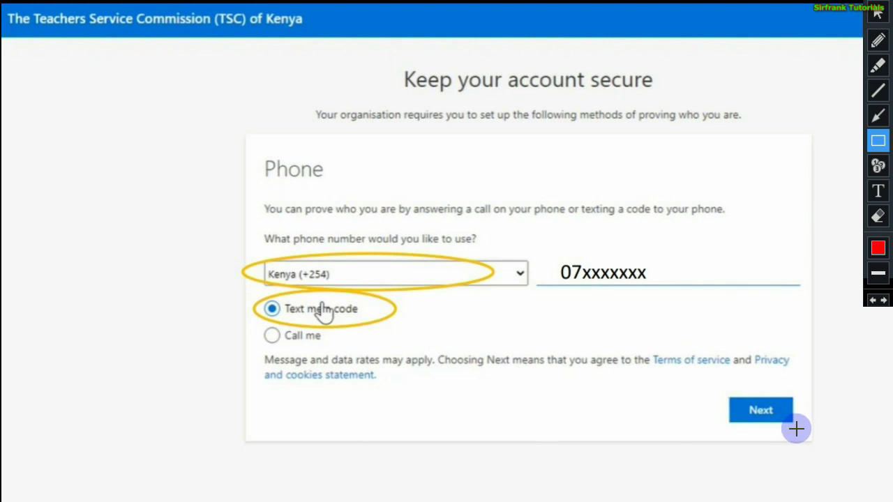
key("Escape")
left_click(768, 406)
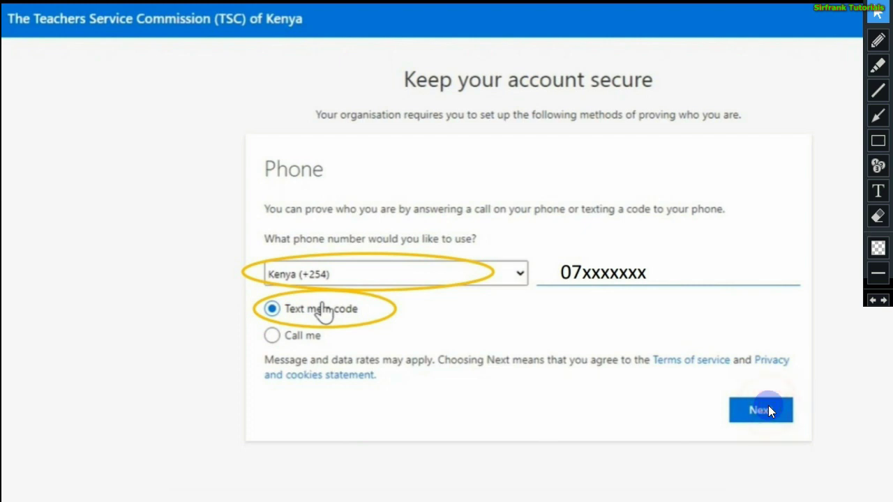
Mark the destination phone number, the code entry field and Next with red rectangles in turn, clearing each annotation
mouse_move(677, 421)
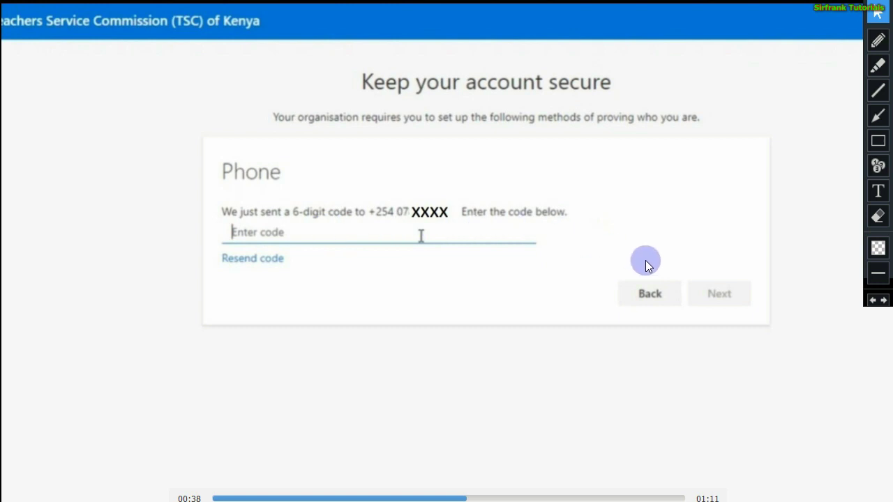
left_click(877, 140)
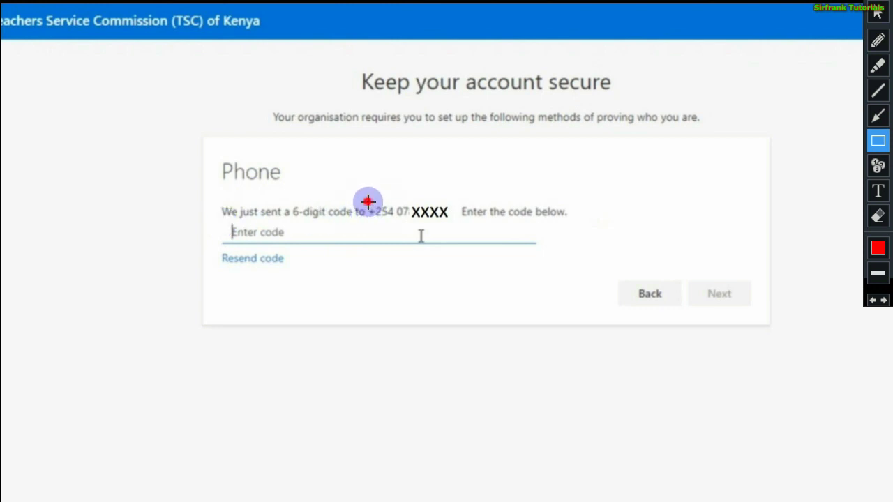
mouse_move(367, 202)
left_mouse_down()
mouse_move(409, 225)
mouse_move(455, 224)
left_mouse_up()
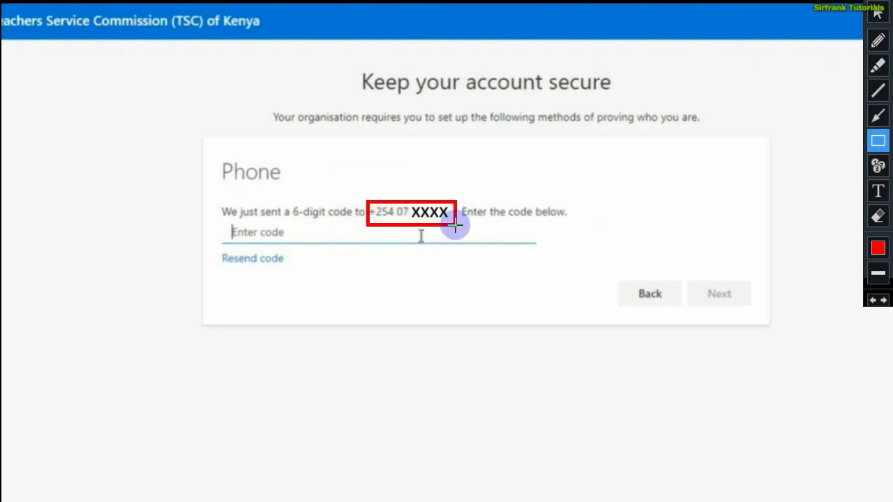
key("ctrl+z")
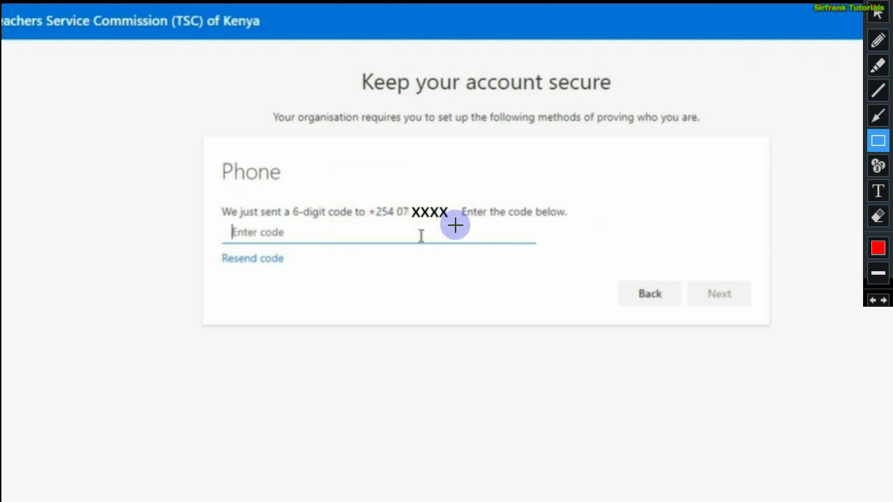
mouse_move(220, 221)
left_mouse_down()
mouse_move(224, 246)
mouse_move(299, 244)
left_mouse_up()
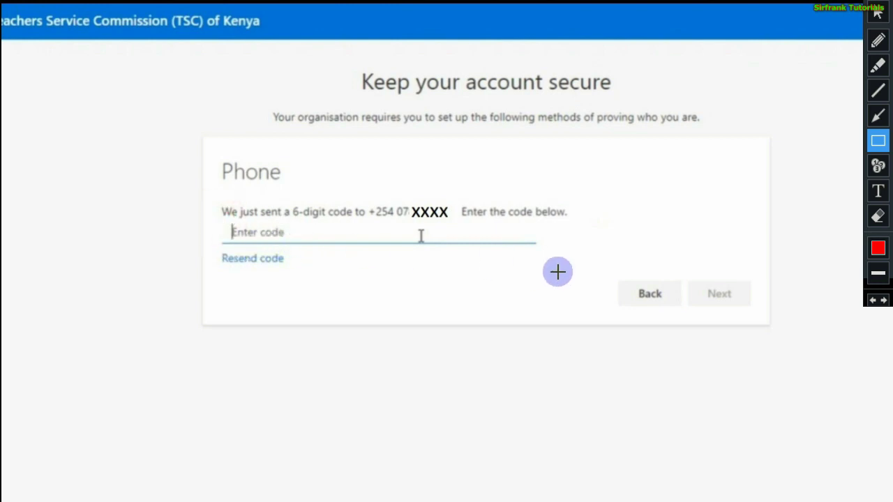
left_click_drag(689, 278, 754, 315)
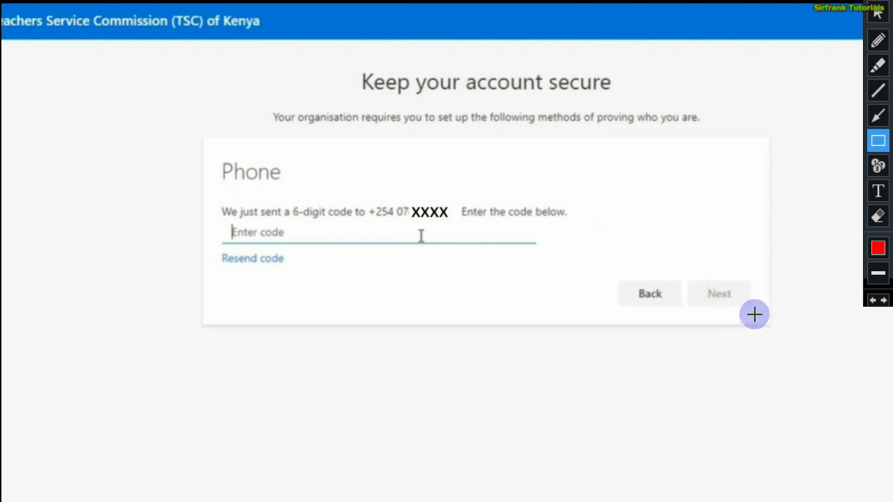
key("Escape")
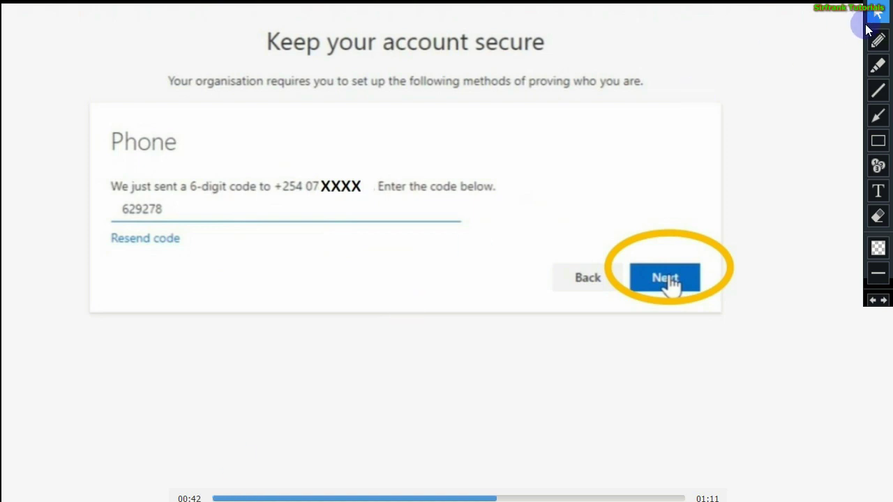
Submit the SMS verification code after temporarily outlining the entered code and Next with red rectangles
left_click_drag(117, 200, 171, 221)
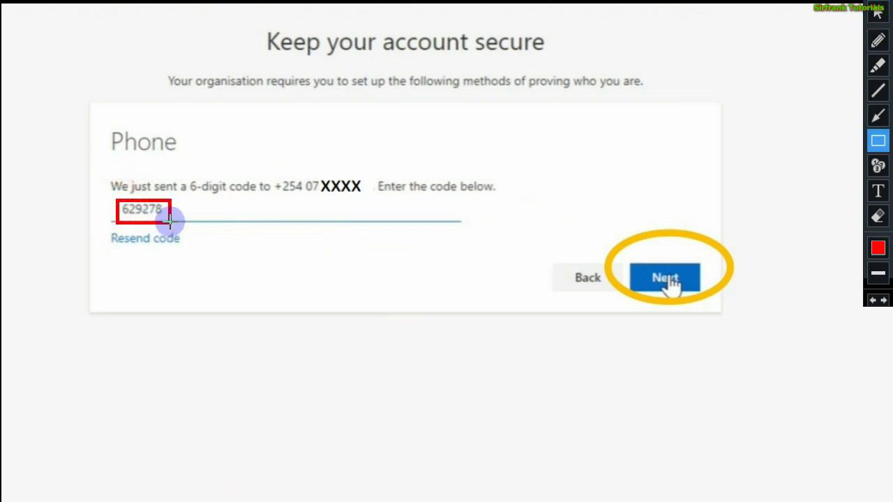
key("ctrl+z")
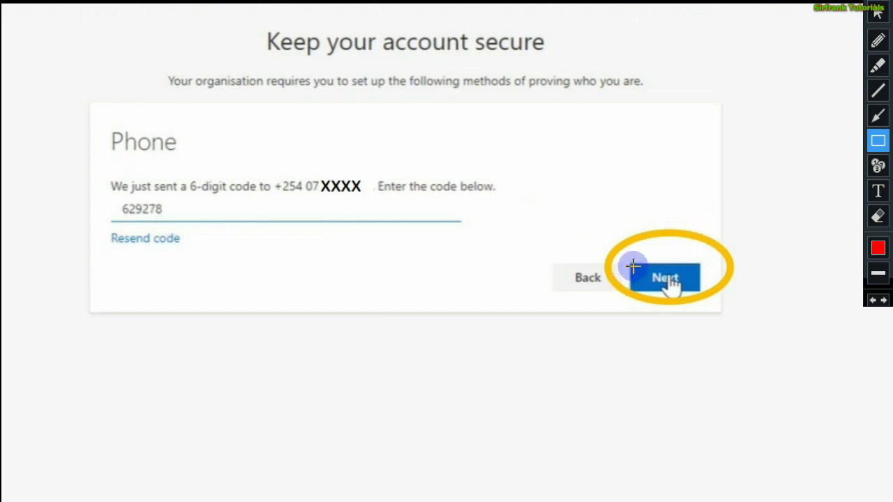
mouse_move(631, 260)
left_mouse_down()
mouse_move(643, 286)
mouse_move(710, 295)
left_mouse_up()
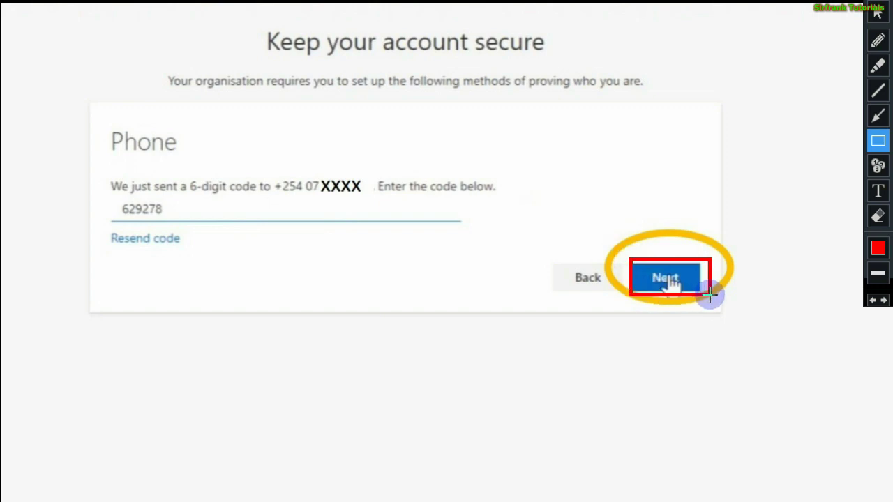
key("ctrl+z")
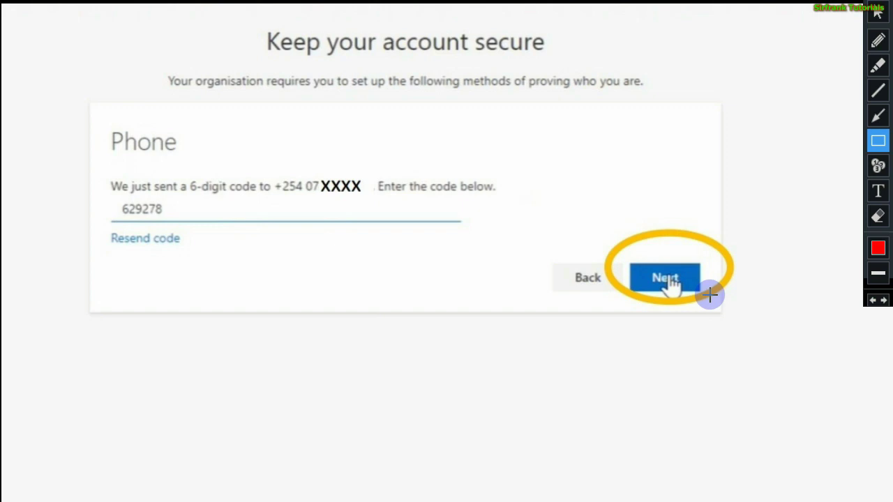
key("Escape")
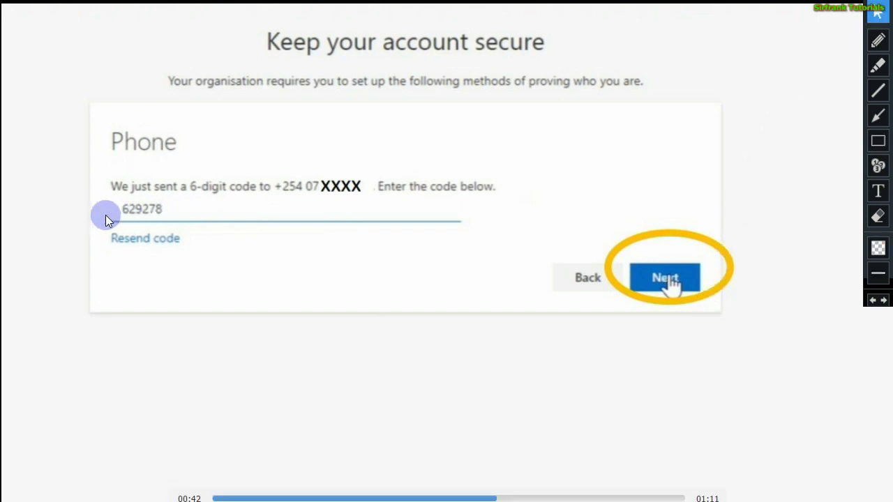
left_click(150, 212)
left_click(666, 279)
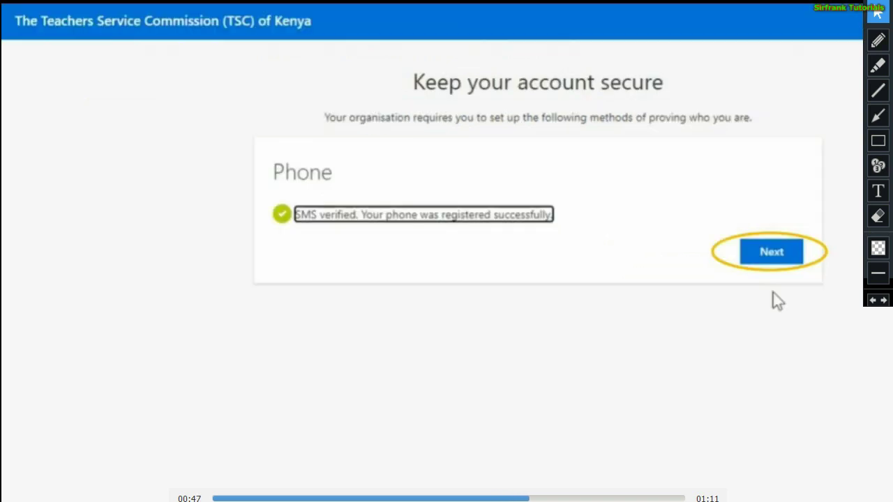
Mark the phone registration message and Next with red rectangles in turn, clearing each annotation
left_click(878, 141)
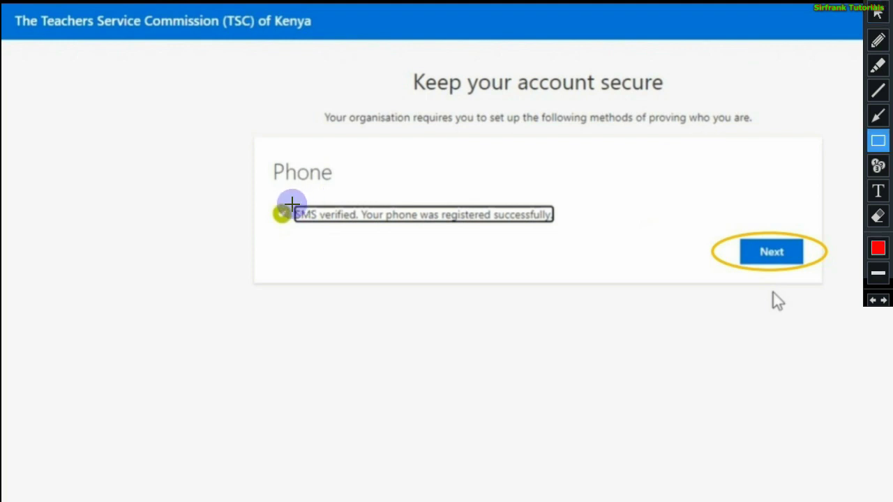
mouse_move(292, 202)
left_mouse_down()
mouse_move(293, 212)
mouse_move(337, 223)
mouse_move(563, 227)
left_mouse_up()
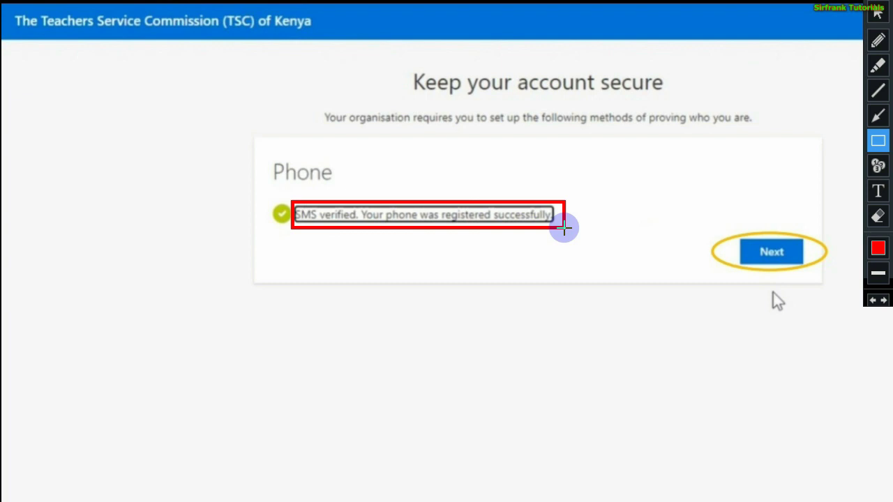
key("ctrl+z")
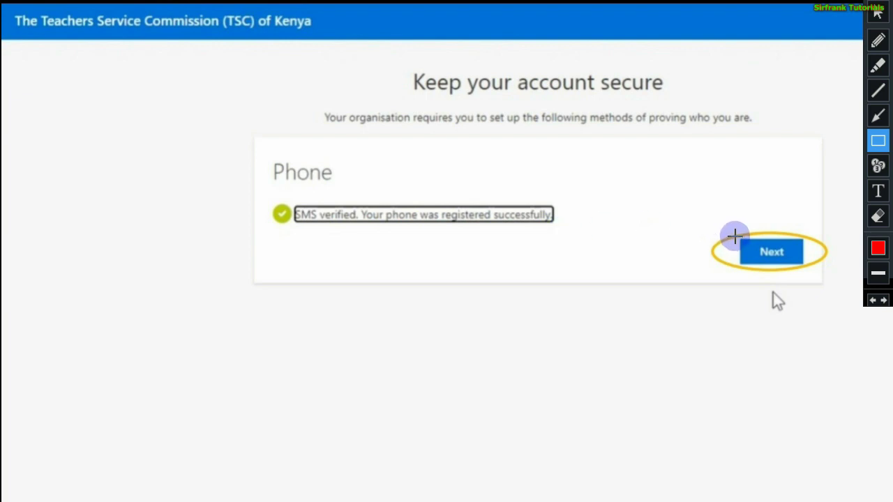
mouse_move(734, 237)
left_mouse_down()
mouse_move(741, 265)
mouse_move(813, 270)
left_mouse_up()
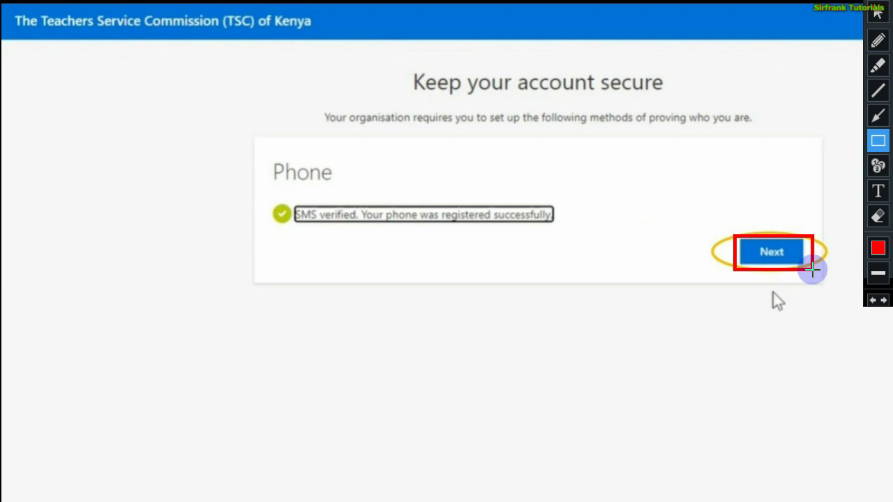
key("ctrl+z")
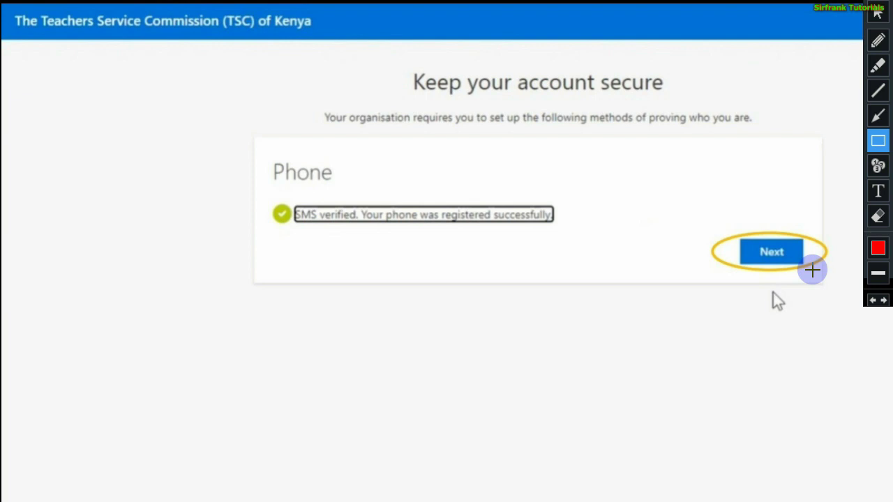
key("Escape")
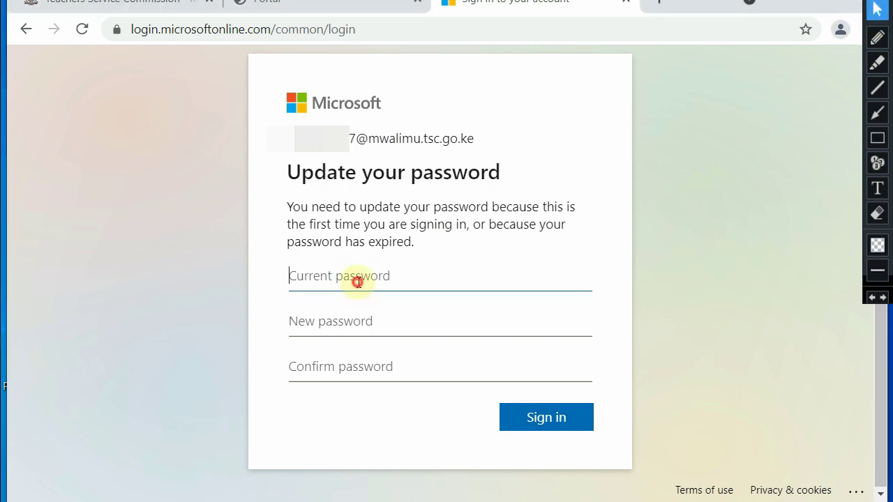
Enter the current account password, then temporarily outline the New password and Confirm password fields in red
type("********")
left_click(878, 138)
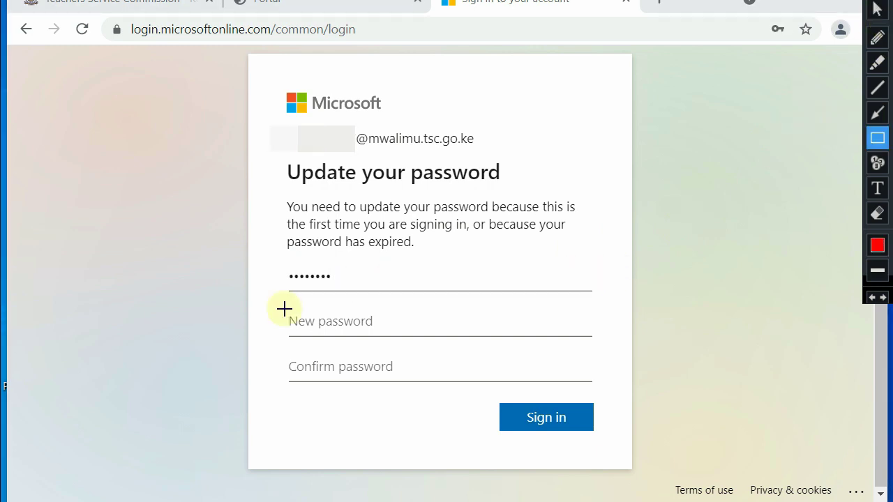
mouse_move(284, 309)
left_mouse_down()
mouse_move(312, 329)
mouse_move(389, 332)
left_mouse_up()
mouse_move(276, 355)
left_mouse_down()
mouse_move(295, 374)
mouse_move(401, 378)
left_mouse_up()
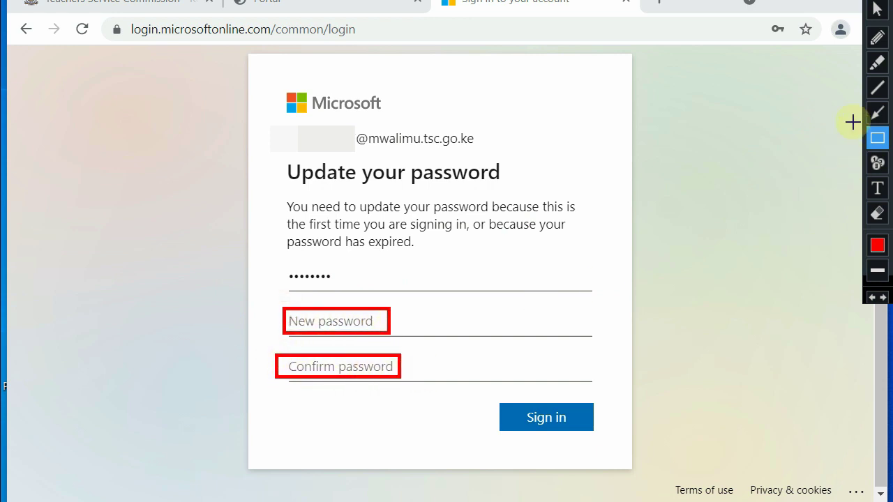
left_click(878, 10)
Enter the new account password and repeat it in the Confirm password field
left_click(289, 328)
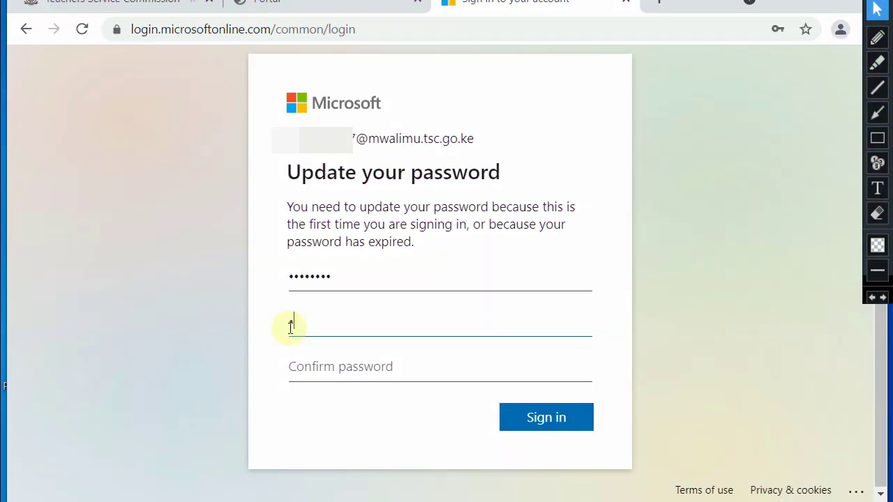
type("*******")
left_click(293, 363)
type("•")
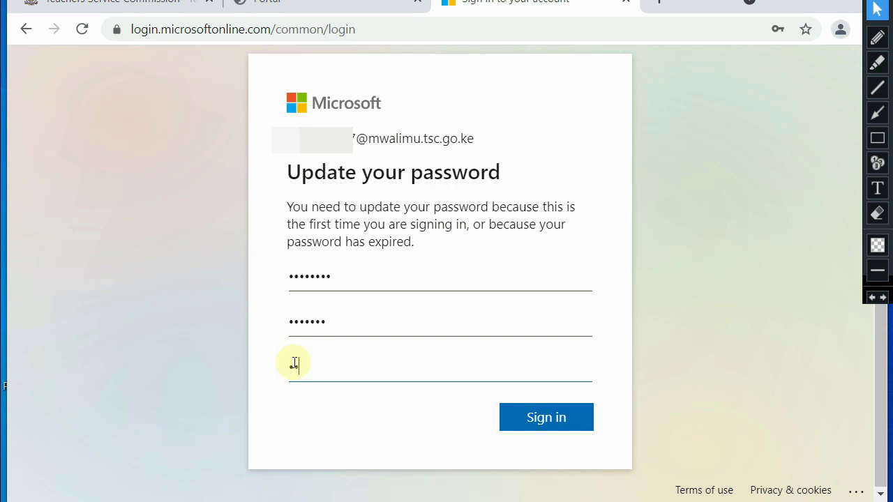
type("••••••")
Submit the password update and sign in after temporarily outlining Sign in with a red rectangle
left_click(878, 138)
mouse_move(495, 399)
left_mouse_down()
mouse_move(578, 443)
mouse_move(604, 442)
left_mouse_up()
key("ctrl+z")
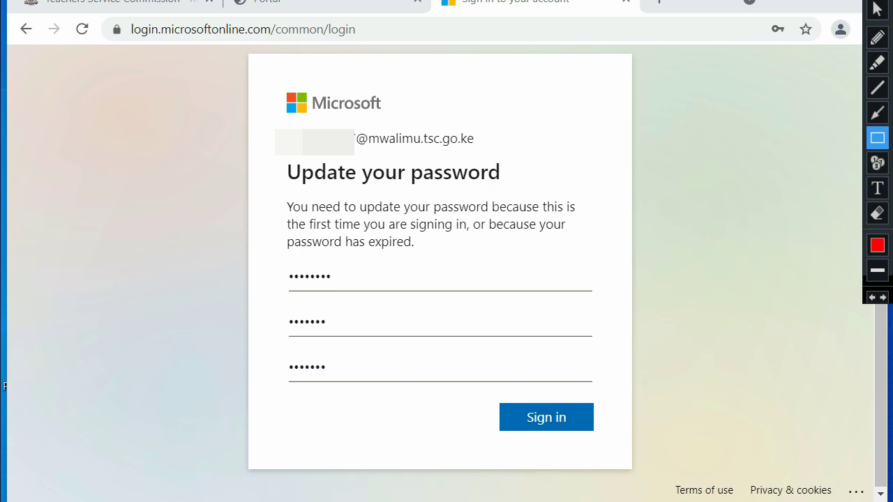
left_click(877, 9)
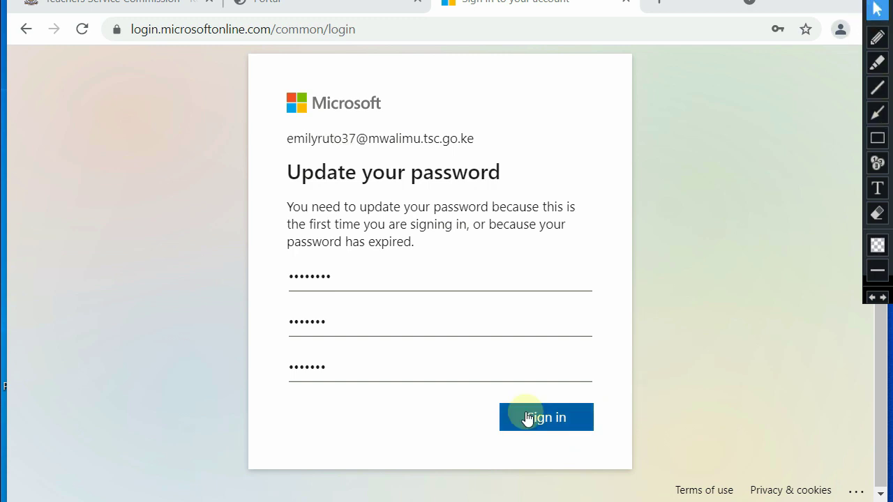
left_click(526, 414)
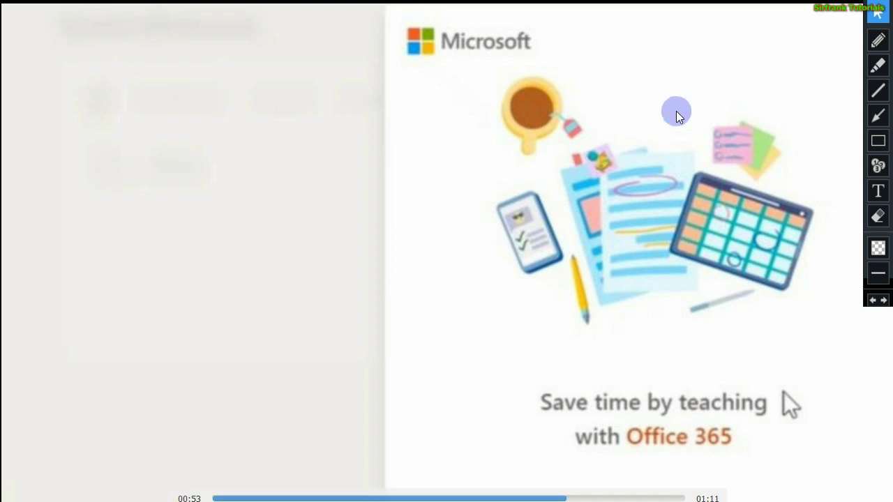
Mark the "Save time by teaching with Office 365" text with a red rectangle, then clear the annotation
left_click(877, 140)
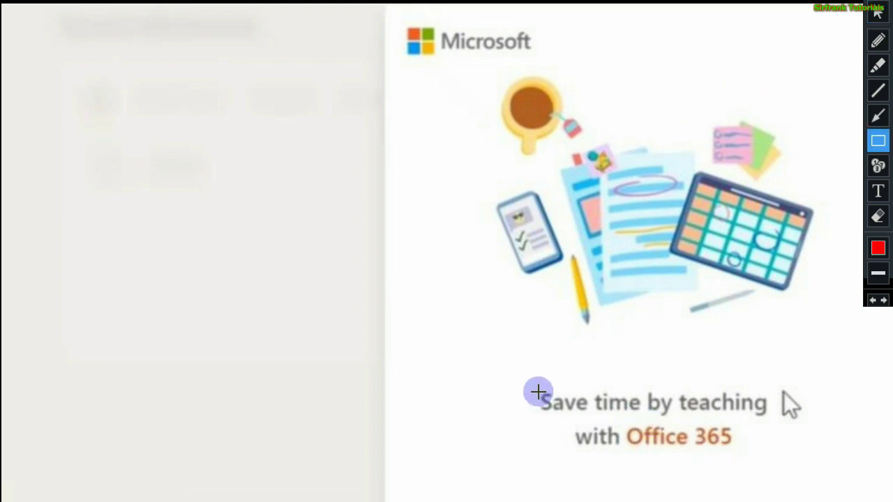
mouse_move(536, 389)
left_mouse_down()
mouse_move(580, 439)
mouse_move(782, 462)
mouse_move(842, 459)
left_mouse_up()
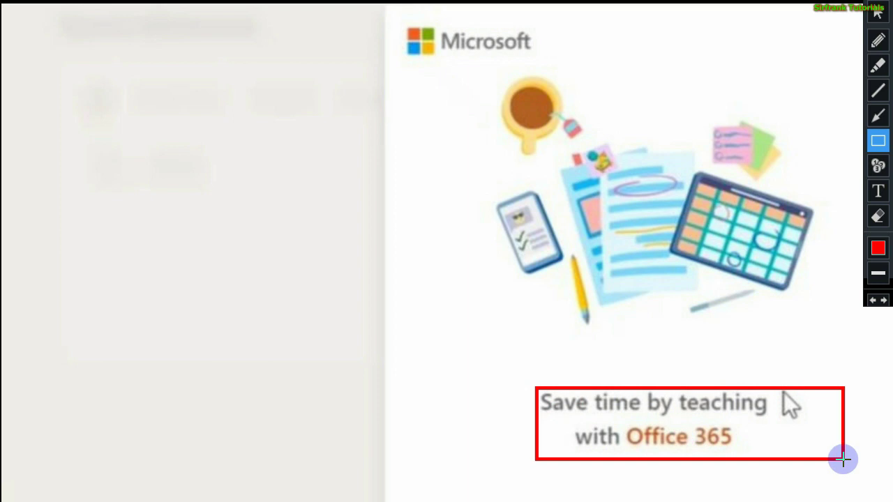
key("ctrl+z")
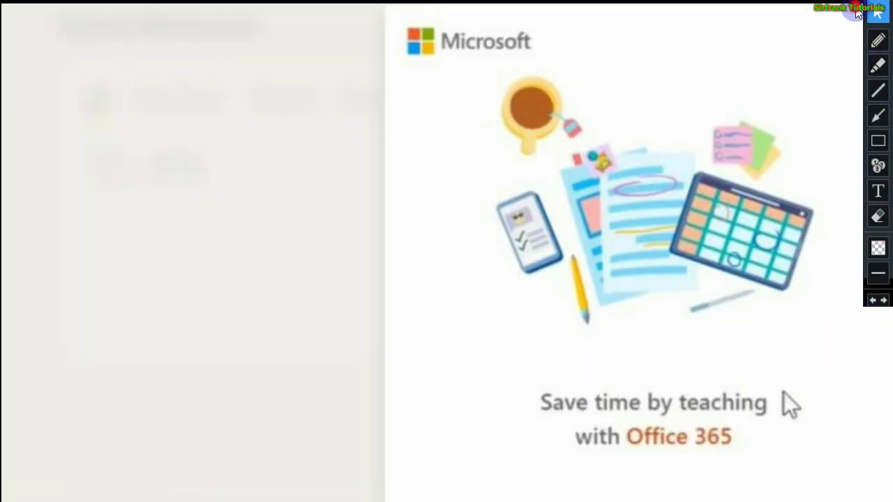
mouse_move(564, 222)
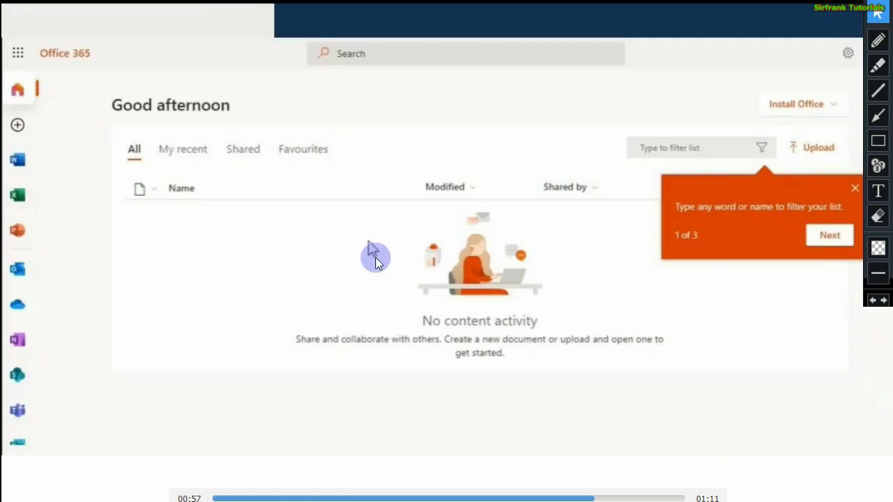
Mark the column of app icons, the Office 365 heading and the Outlook icon with red rectangles in turn, clearing each annotation
left_click(878, 140)
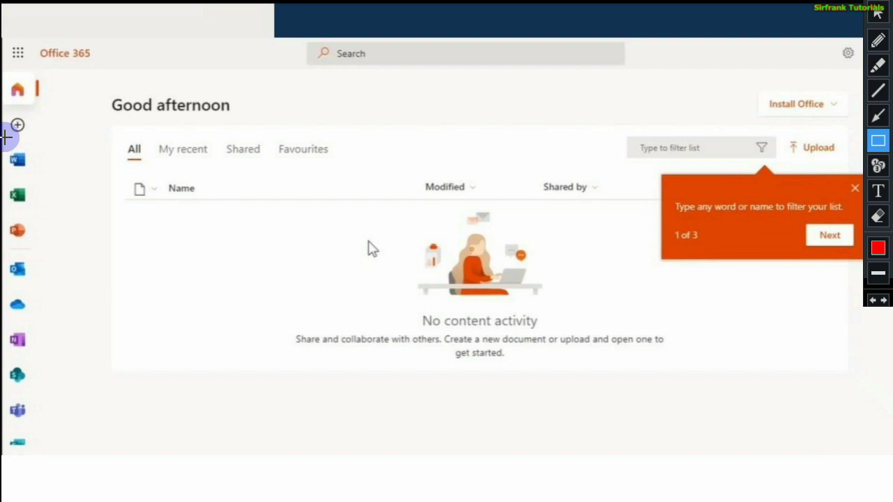
mouse_move(5, 137)
left_mouse_down()
mouse_move(24, 160)
mouse_move(30, 205)
mouse_move(36, 464)
left_mouse_up()
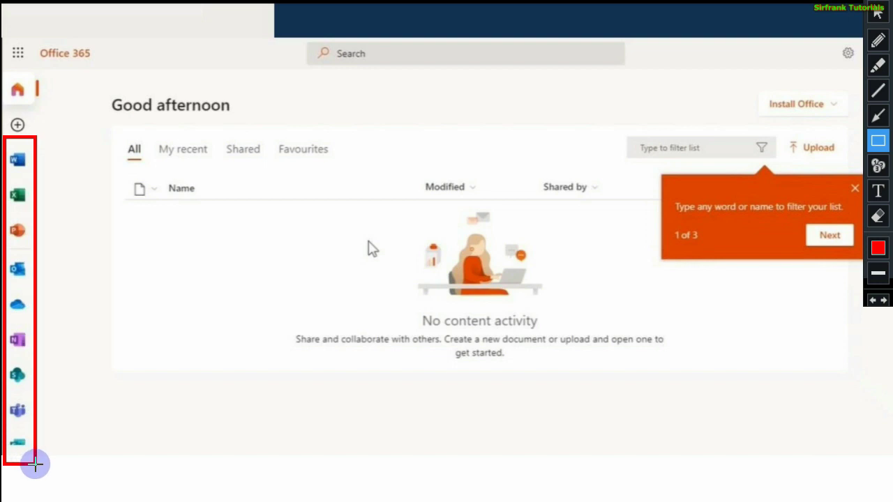
key("ctrl+z")
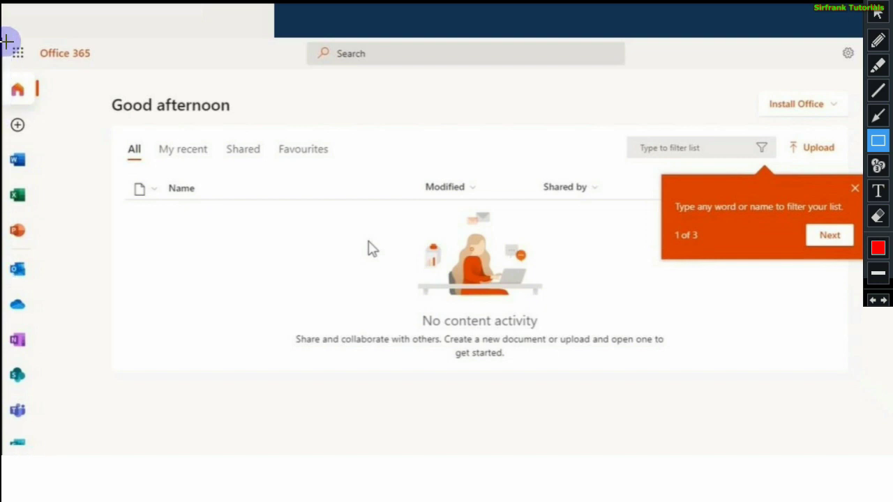
mouse_move(6, 38)
left_mouse_down()
mouse_move(22, 60)
mouse_move(102, 74)
left_mouse_up()
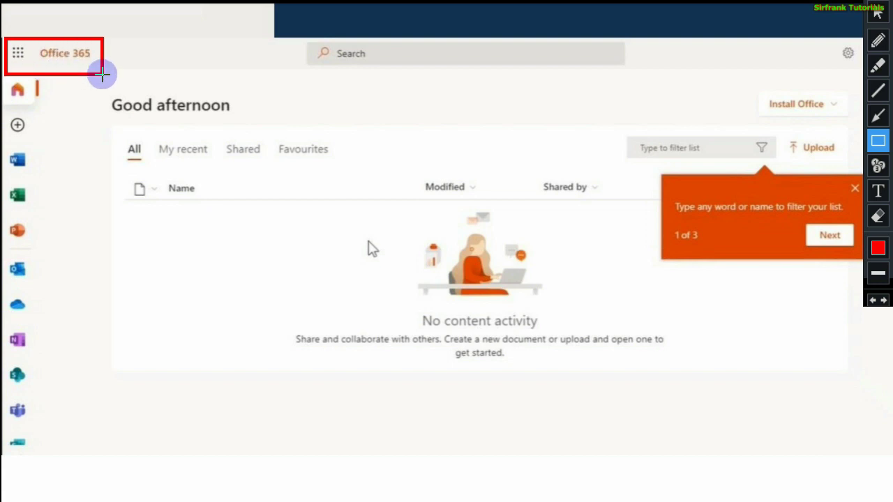
key("ctrl+z")
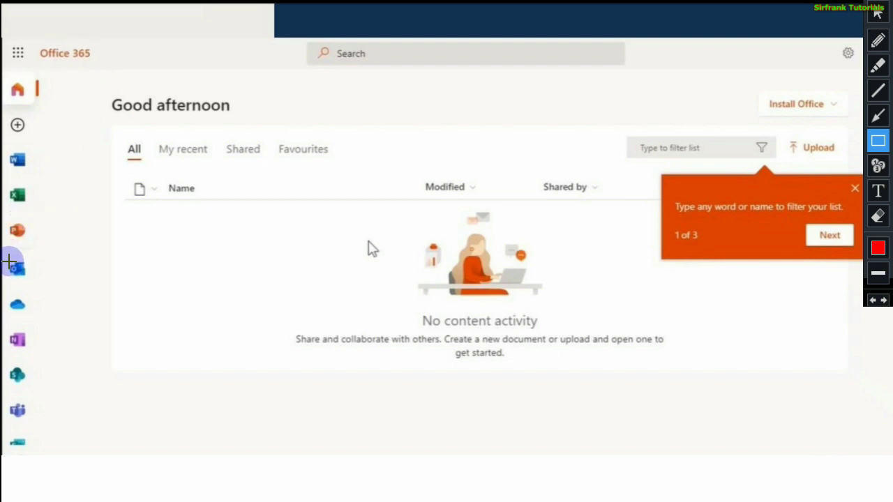
left_click_drag(5, 261, 33, 281)
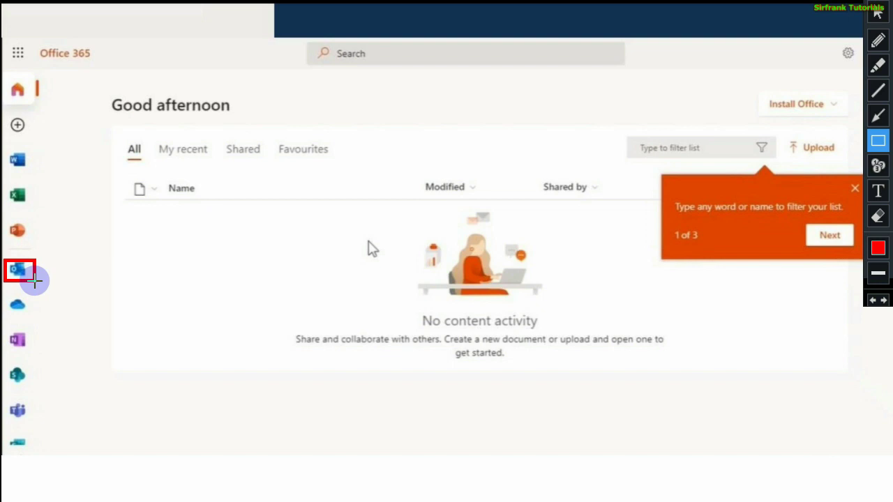
key("ctrl+z")
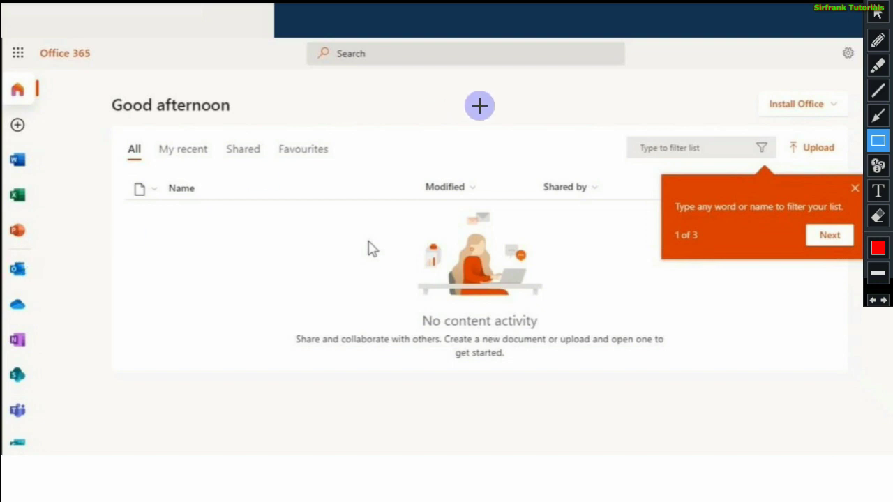
left_click(878, 12)
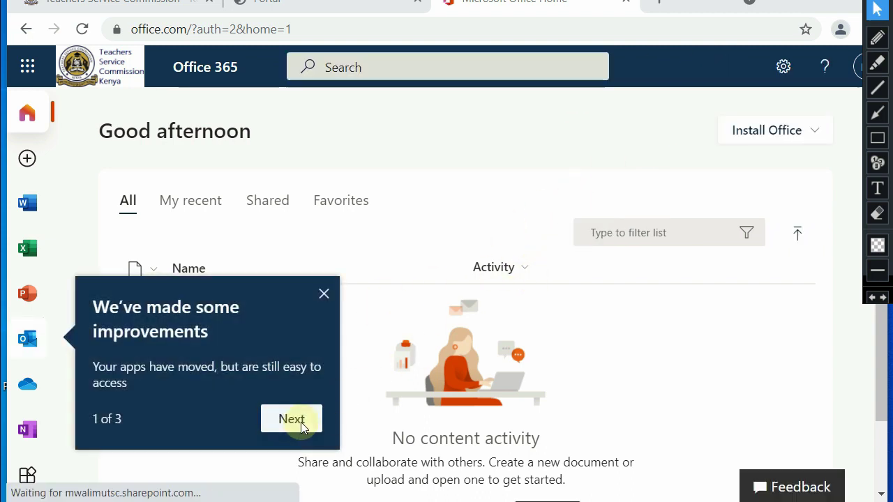
Dismiss the "We've made some improvements" tip and open Outlook from the Office 365 home page
left_click(324, 291)
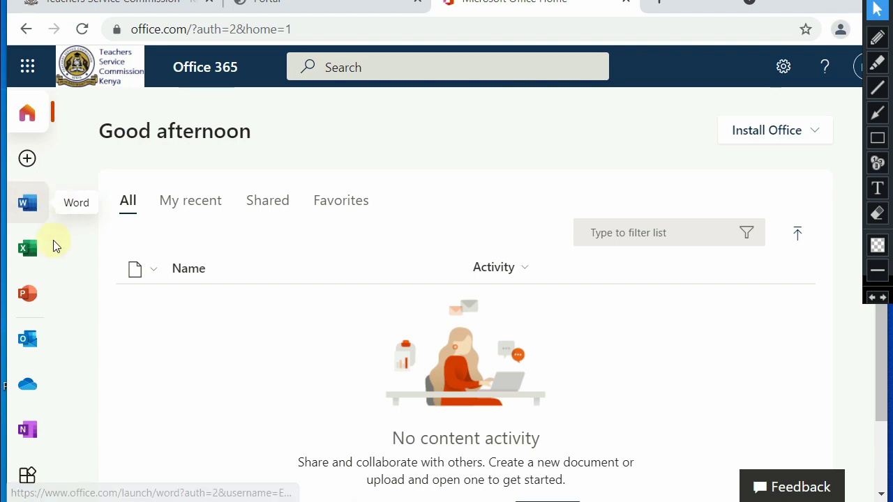
left_click(27, 342)
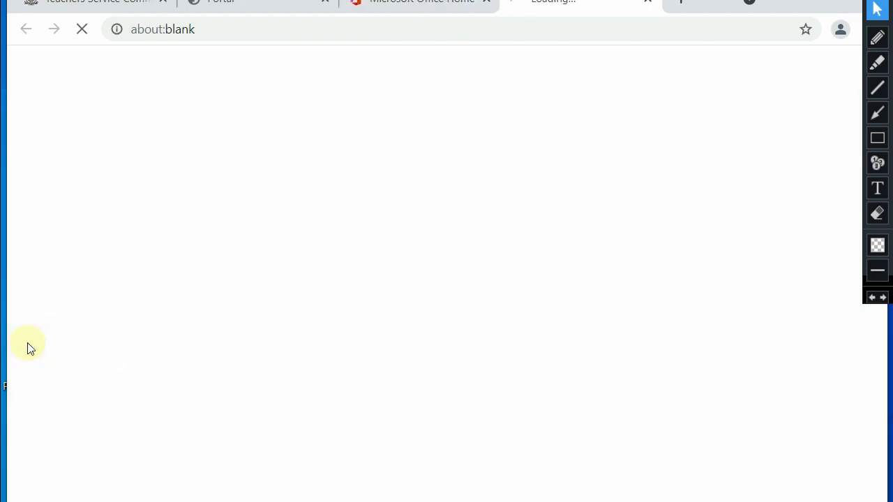